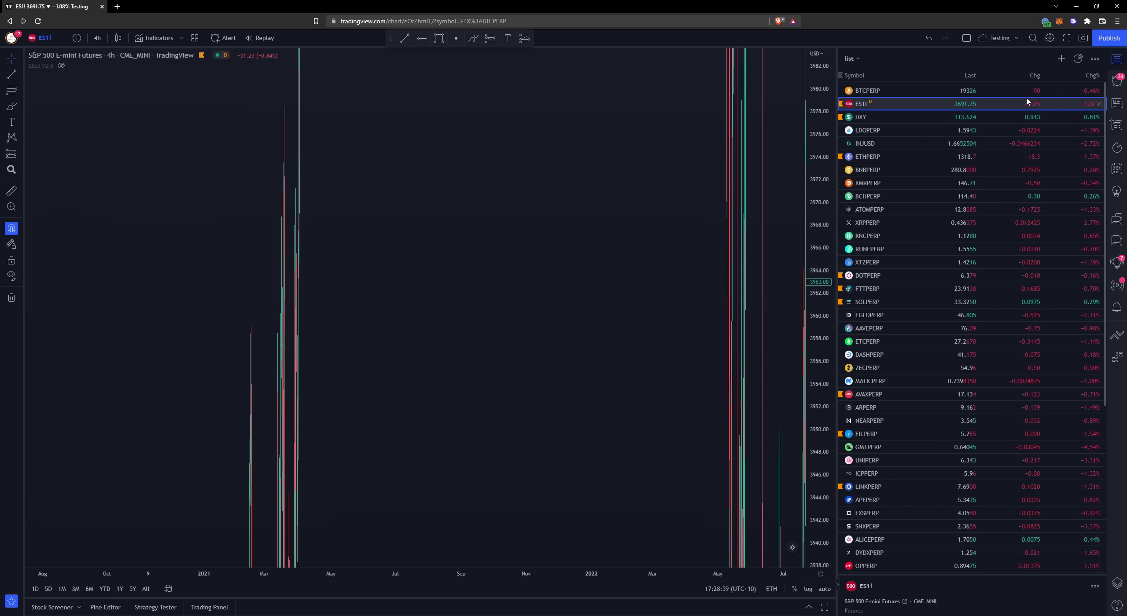
Step: Switch the chart to BTCPERP on the 15-minute timeframe
left_click(1117, 58)
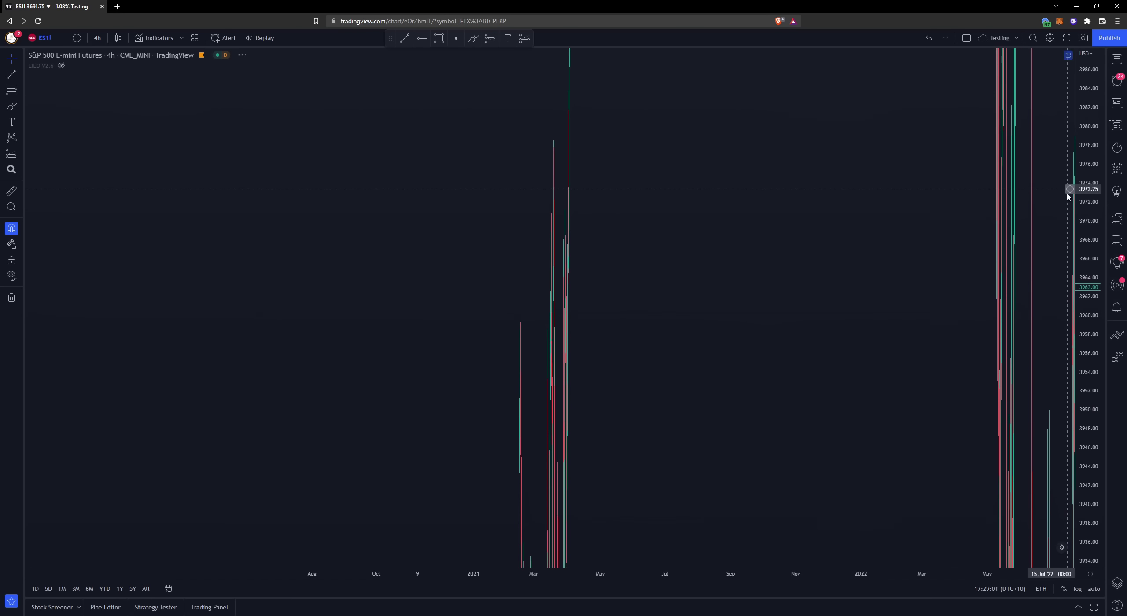
left_click_drag(1070, 181, 1070, 368)
left_click_drag(1092, 232, 1092, 441)
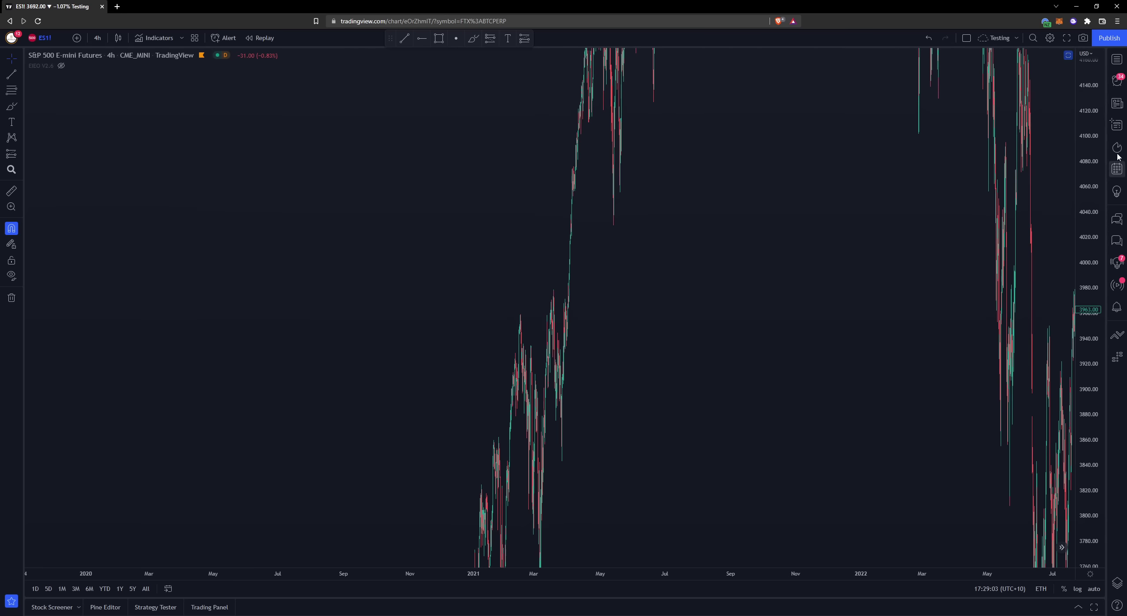
left_click(1117, 58)
left_click(999, 90)
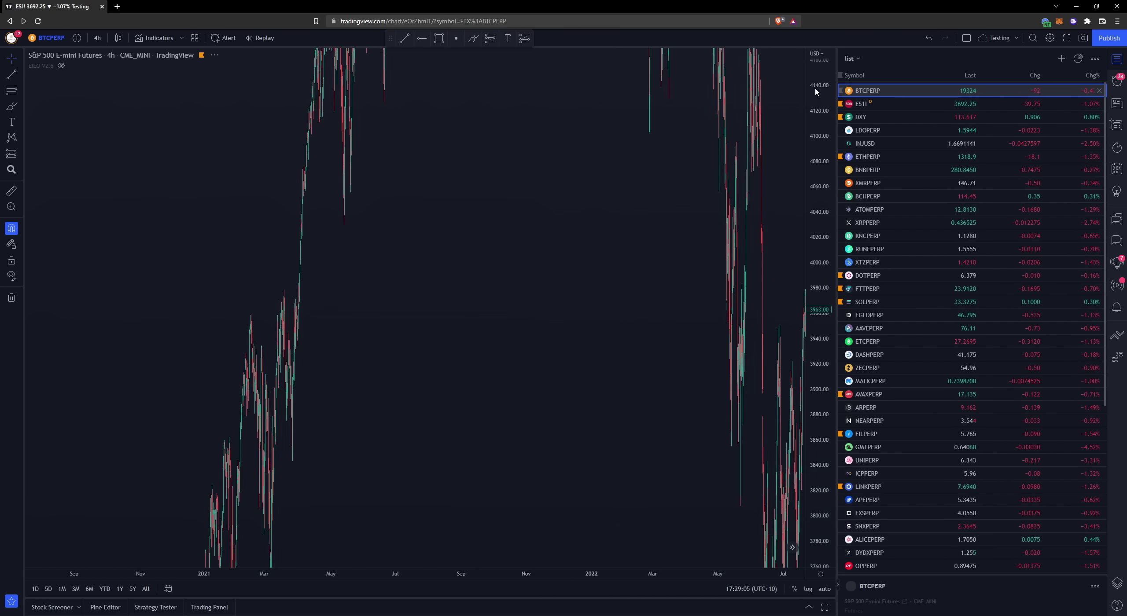
left_click(97, 38)
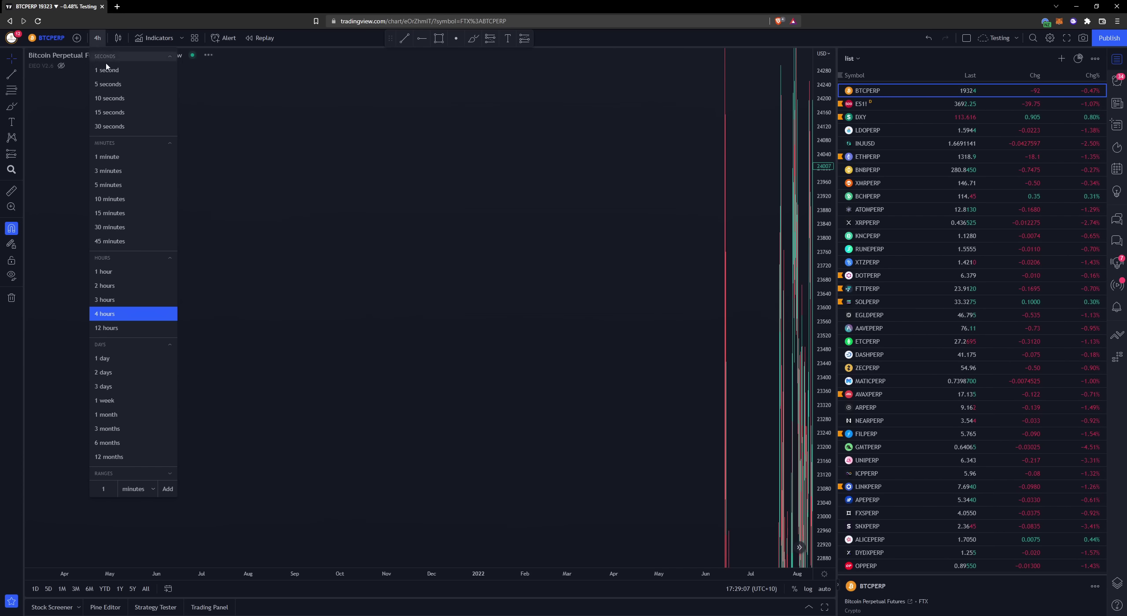
left_click(105, 202)
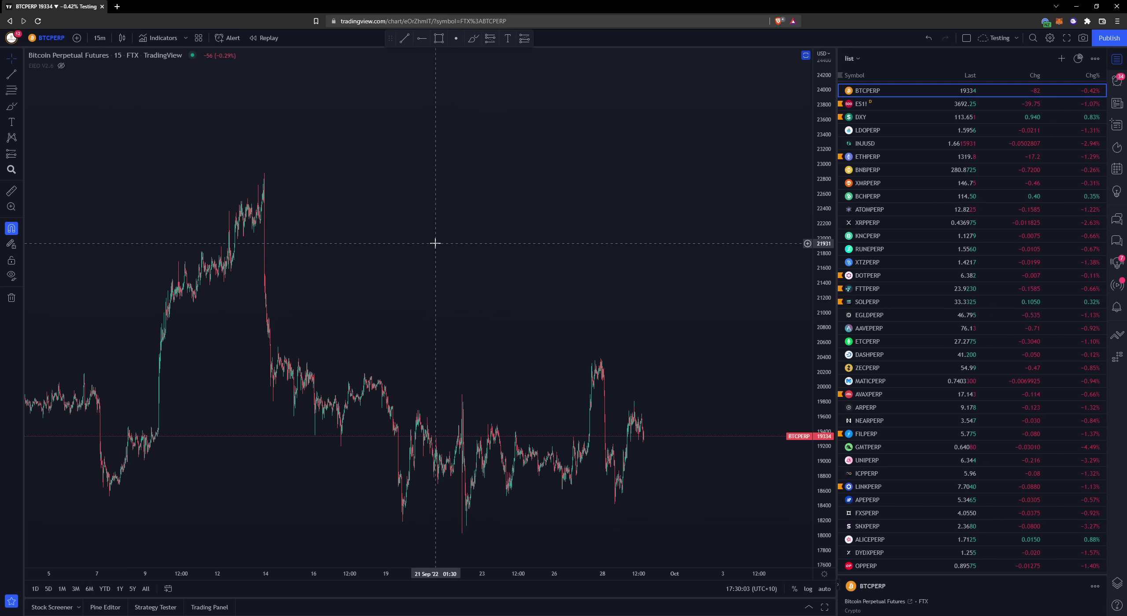
Step: Brush a peak shape in the blank chart area and two horizontal levels at about 22,650 and 22,250 on the mid-September high
left_click(11, 106)
mouse_move(468, 242)
left_mouse_down()
mouse_move(489, 188)
mouse_move(514, 232)
left_mouse_up()
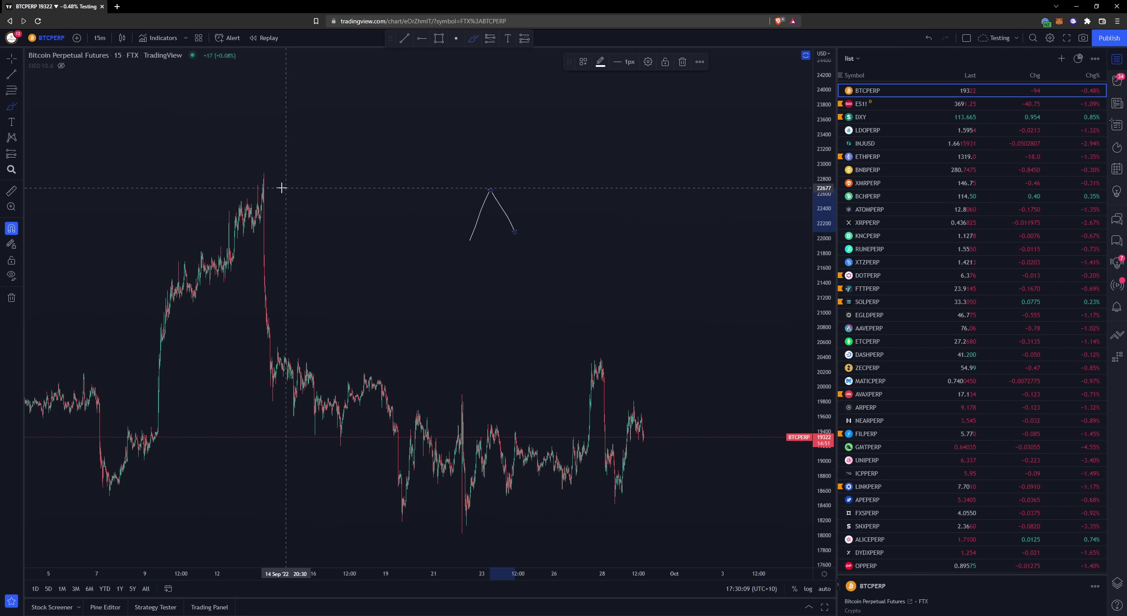
left_click_drag(236, 189, 362, 194)
left_click_drag(211, 219, 318, 219)
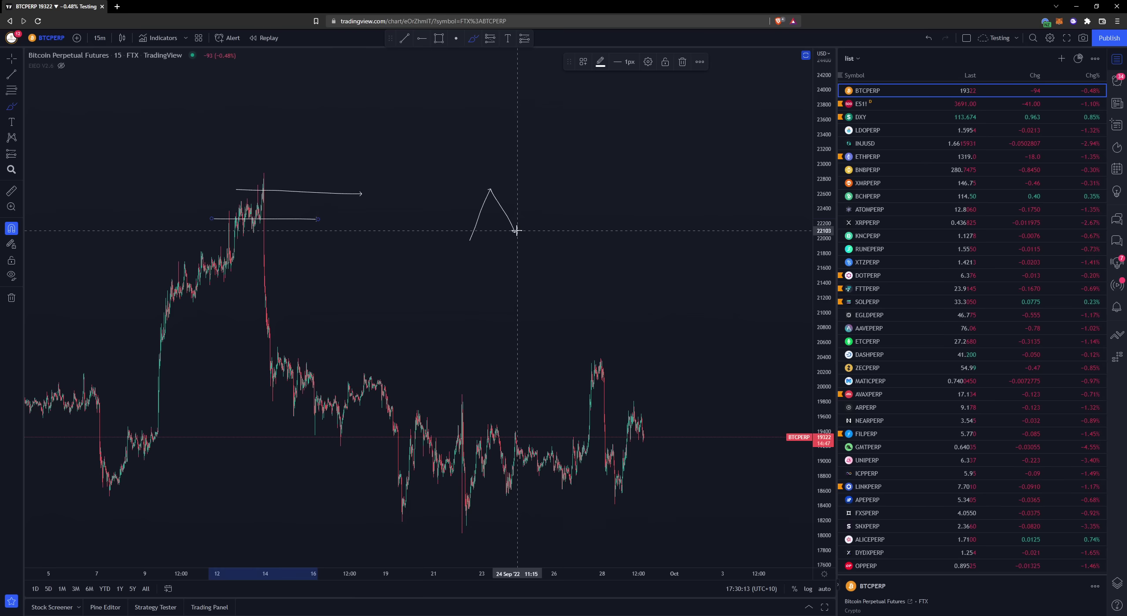
Step: Extend the brushed peak into an M-shaped top with a circled low, a higher second peak and a smaller M after the decline
left_click_drag(482, 189, 500, 187)
mouse_move(515, 231)
left_mouse_down()
mouse_move(531, 166)
mouse_move(553, 236)
mouse_move(507, 224)
left_mouse_up()
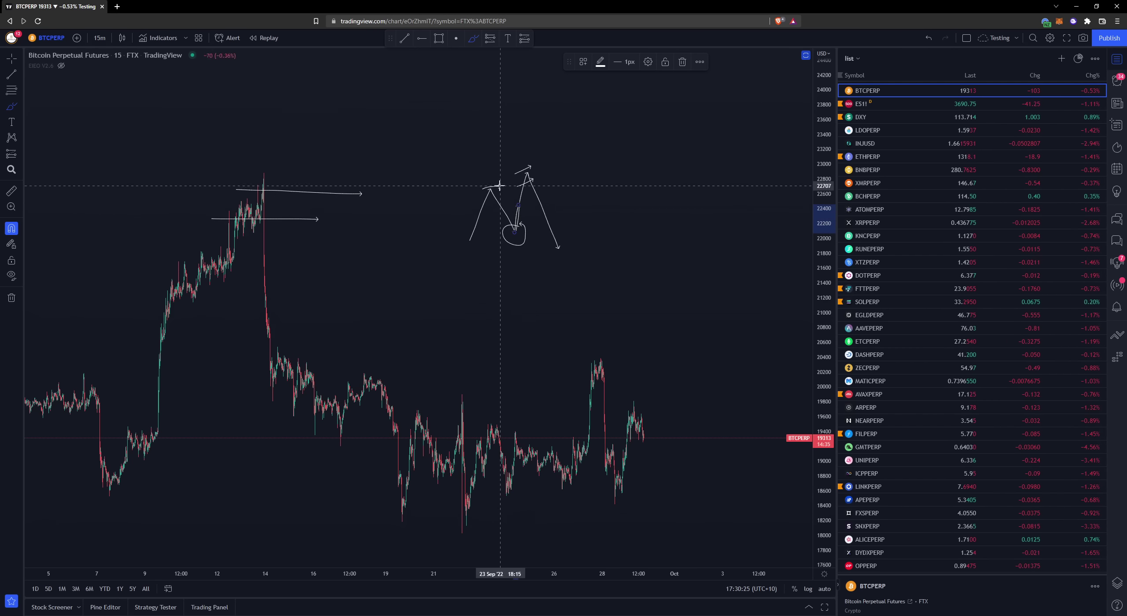
left_click_drag(477, 181, 492, 181)
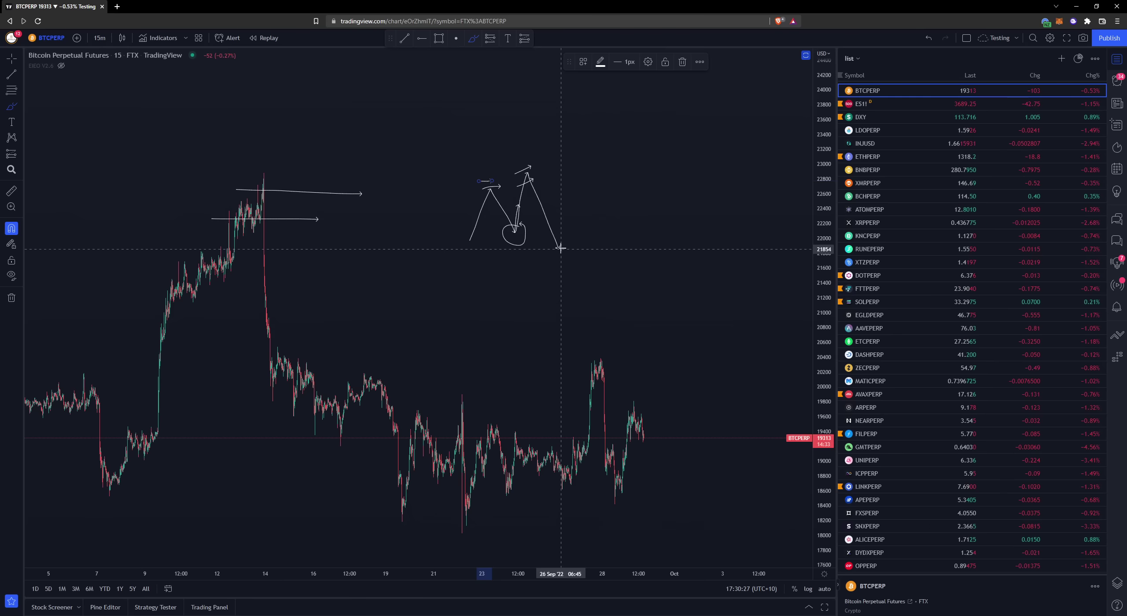
mouse_move(559, 250)
left_mouse_down()
mouse_move(588, 190)
mouse_move(610, 241)
left_mouse_up()
Step: Mark the M sketch's circled low, its higher peak and the smaller M's levels with short brushed arrows
left_click_drag(496, 240, 519, 238)
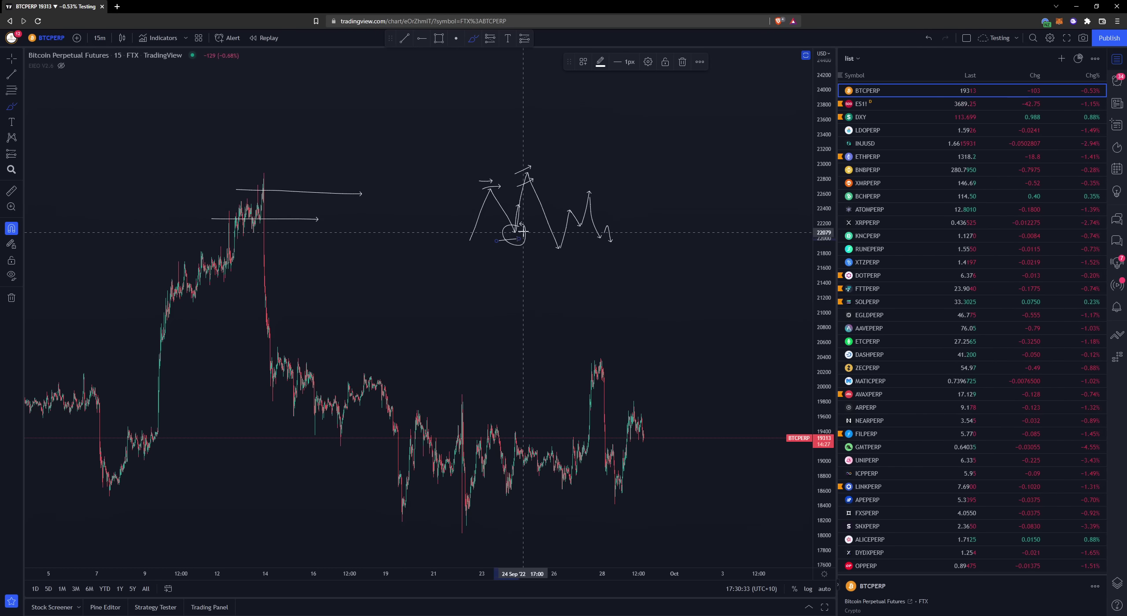
left_click_drag(515, 162, 538, 158)
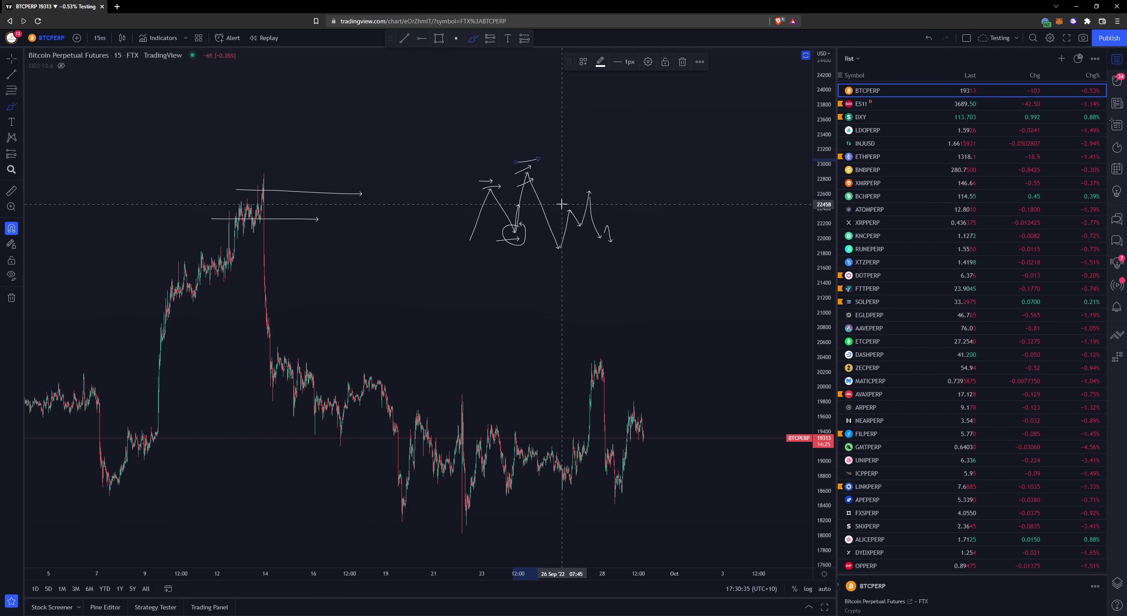
left_click_drag(575, 228, 594, 227)
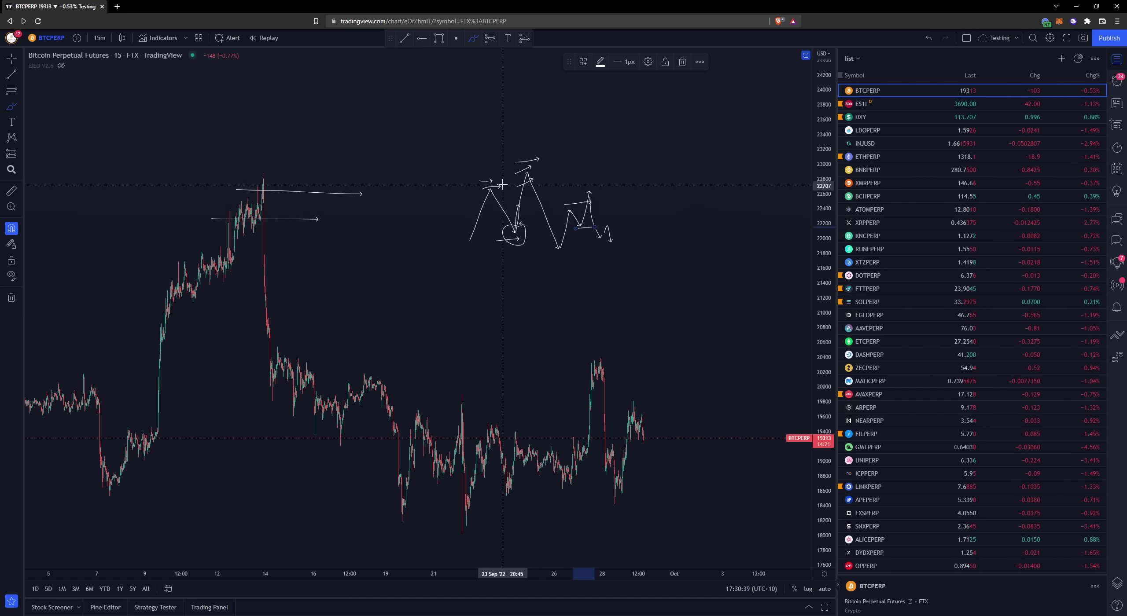
left_click_drag(561, 242, 565, 233)
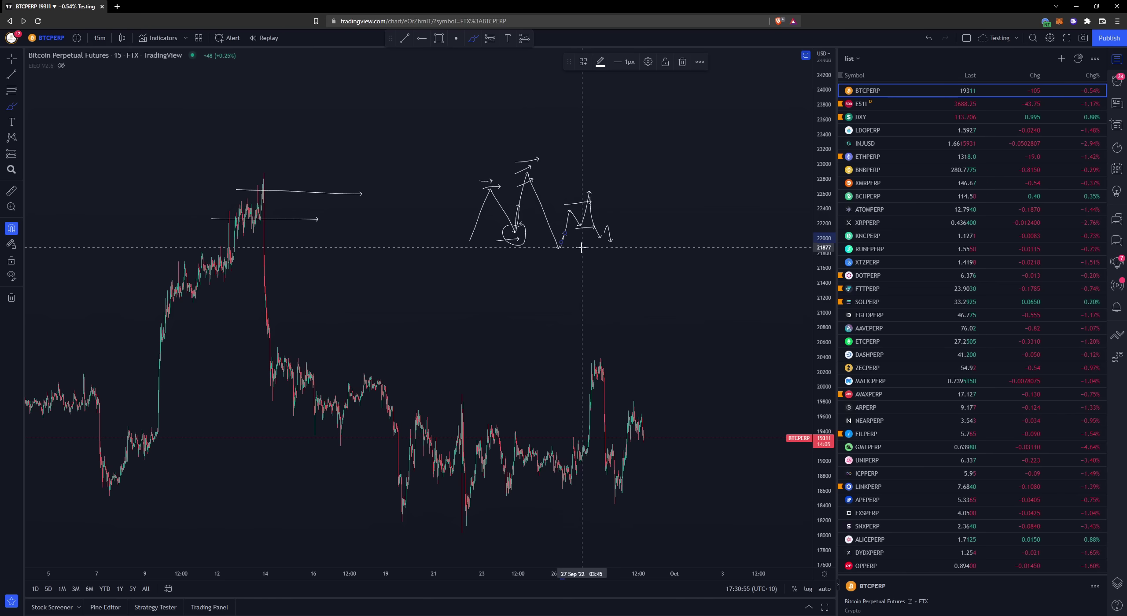
left_click(12, 58)
left_click(581, 259)
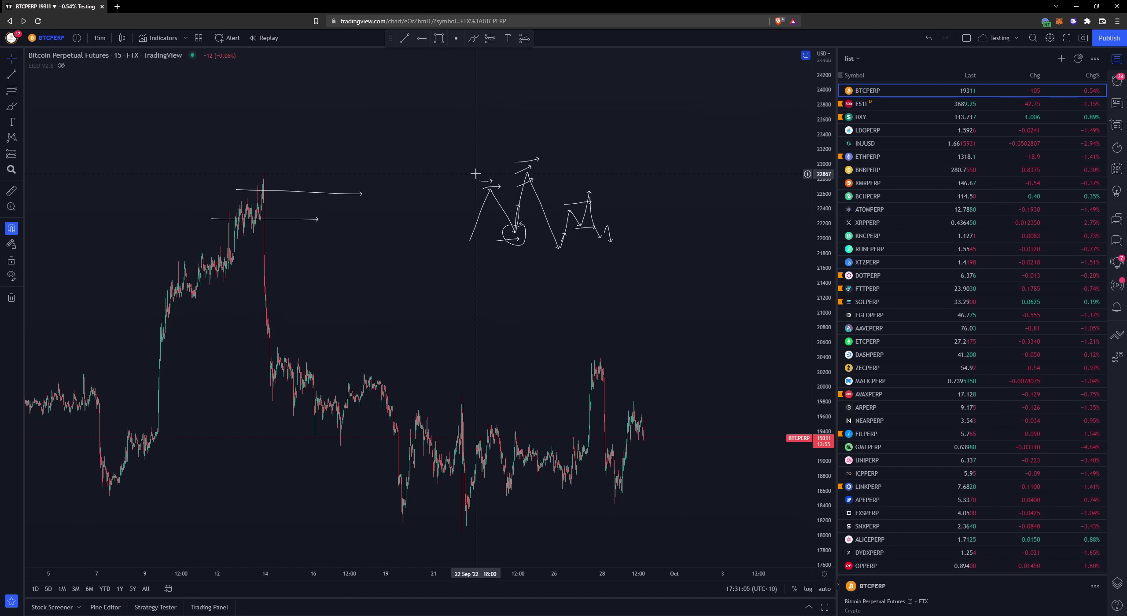
Step: Brush a W shape beyond the latest candles and two horizontal levels at about 20,500 and 20,400 over the late-September high
left_click_drag(475, 173, 396, 147)
left_click(10, 106)
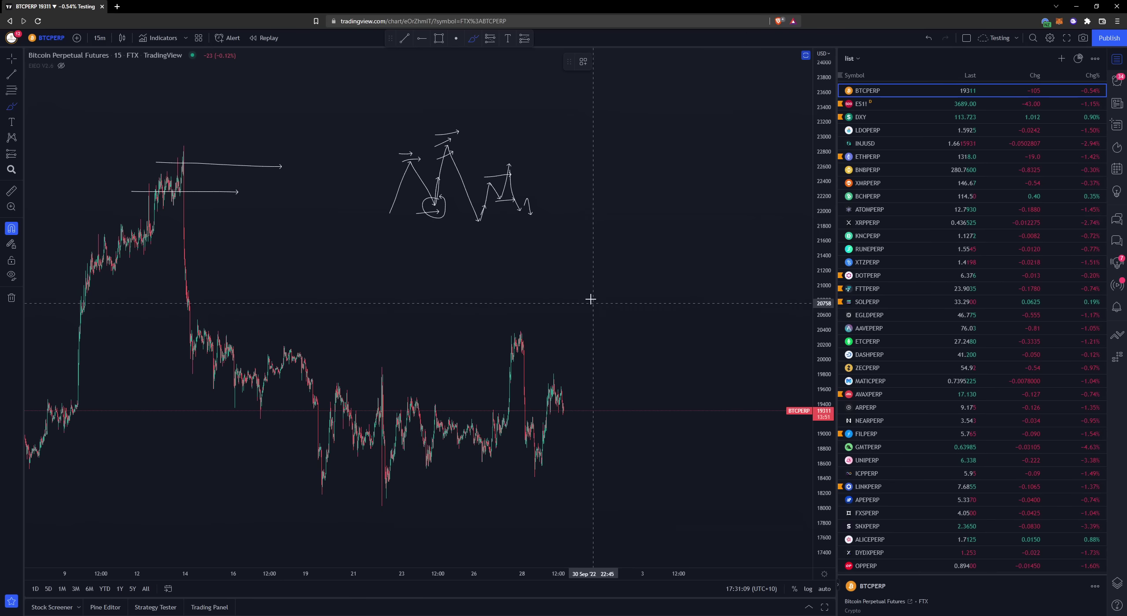
mouse_move(584, 289)
left_mouse_down()
mouse_move(634, 311)
mouse_move(641, 294)
left_mouse_up()
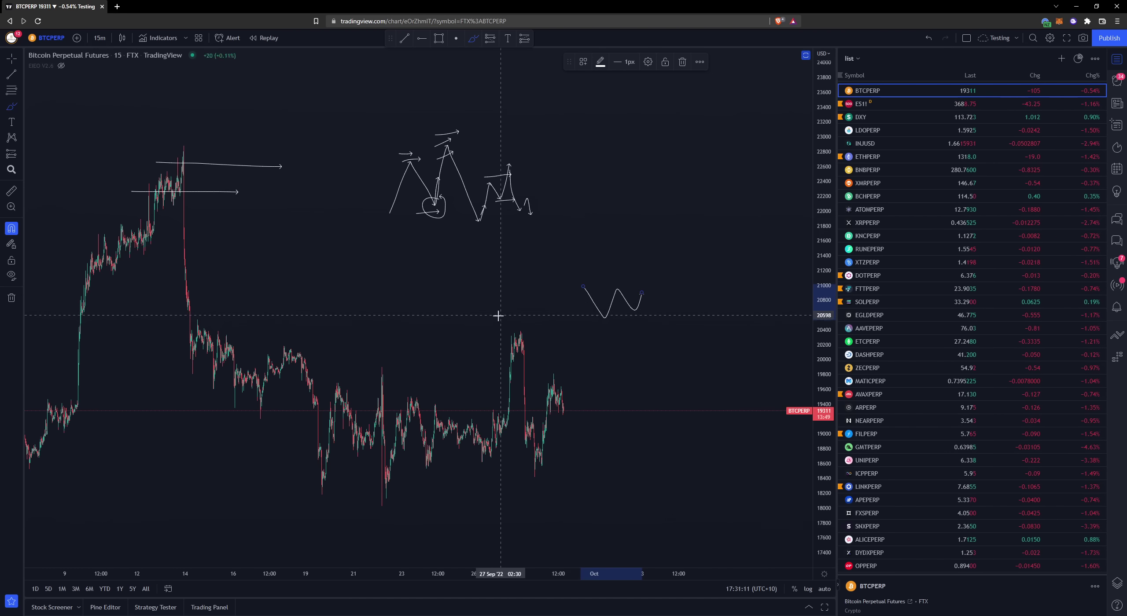
left_click_drag(471, 320, 548, 321)
left_click_drag(469, 331, 532, 333)
left_click_drag(544, 319, 549, 322)
Step: Extend the W sketch with a circled bounce, a lower low, a rally and a smaller pullback pattern ending in a final rise
mouse_move(642, 292)
left_mouse_down()
mouse_move(657, 334)
mouse_move(611, 326)
mouse_move(637, 323)
mouse_move(659, 339)
mouse_move(672, 269)
mouse_move(638, 304)
left_mouse_up()
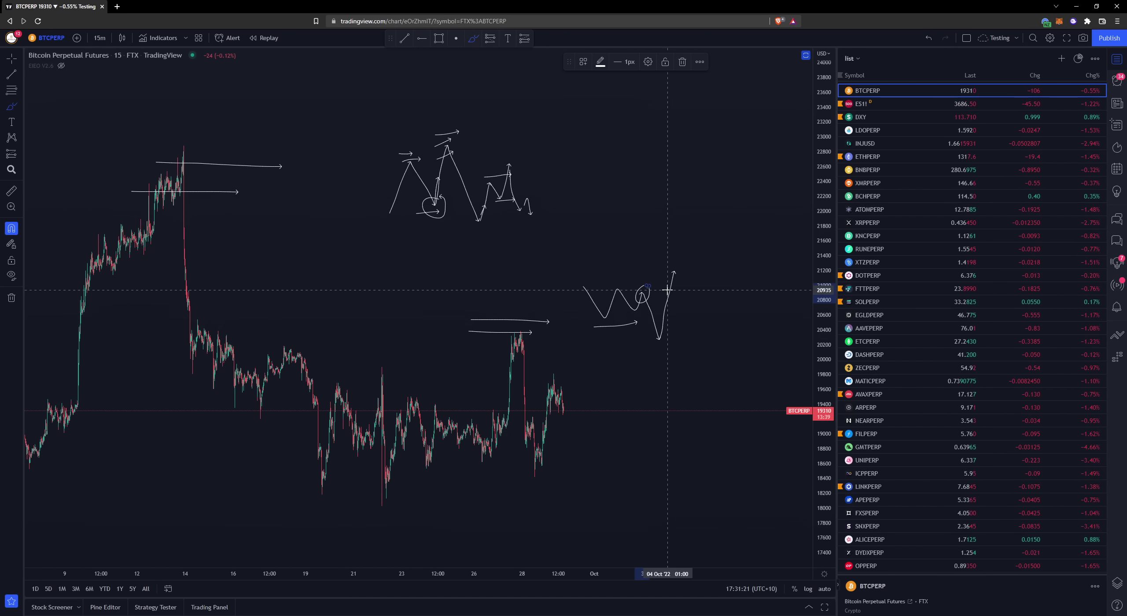
mouse_move(674, 271)
left_mouse_down()
mouse_move(686, 296)
mouse_move(692, 280)
mouse_move(705, 312)
mouse_move(708, 266)
mouse_move(718, 283)
mouse_move(725, 253)
mouse_move(686, 295)
left_mouse_up()
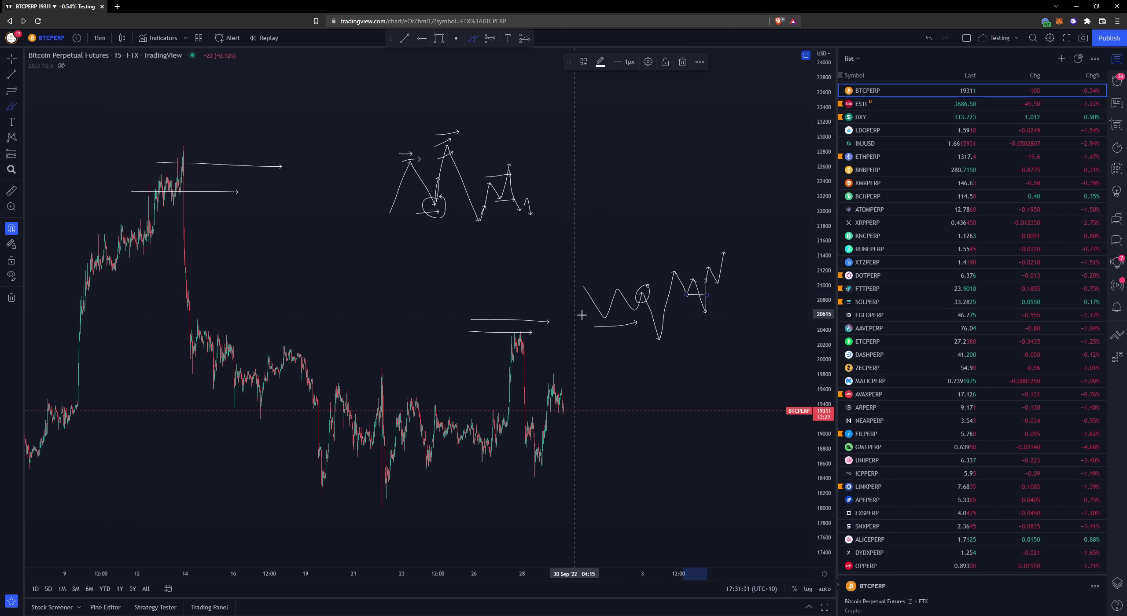
left_click(6, 58)
scroll(680, 196, "down", 1)
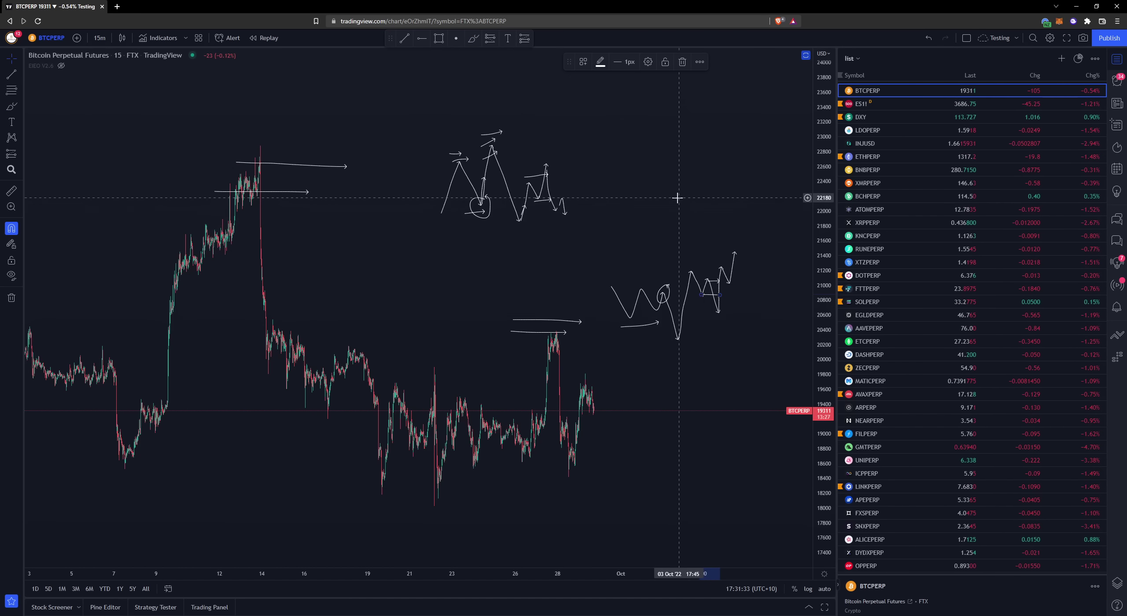
scroll(577, 258, "down", 1)
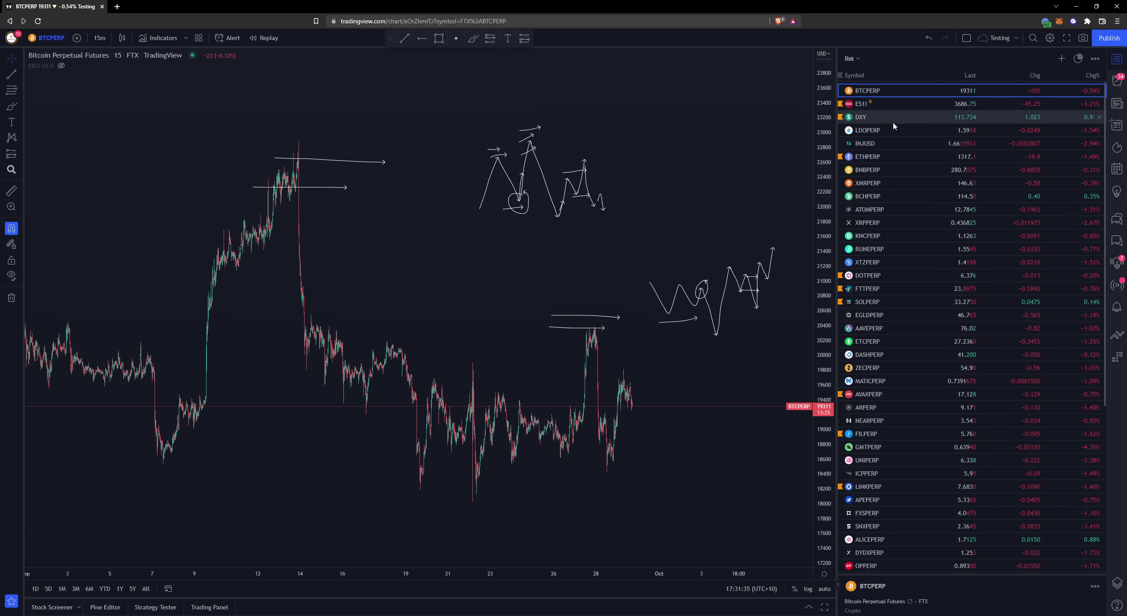
Step: Check the DXY chart, then return to BTCPERP on the 4-hour timeframe
left_click(881, 116)
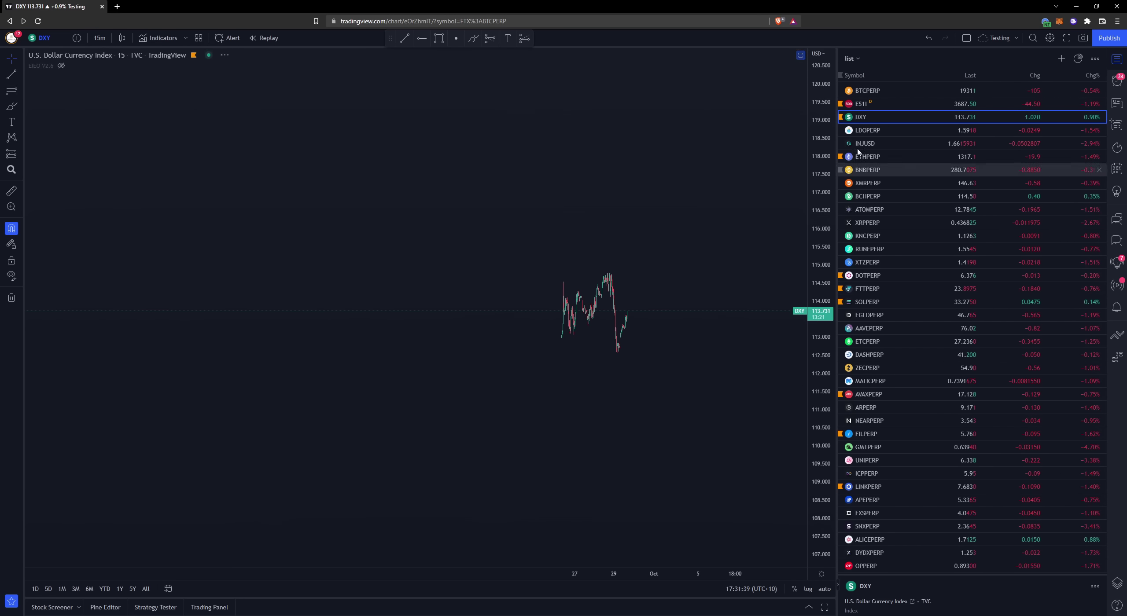
left_click(894, 92)
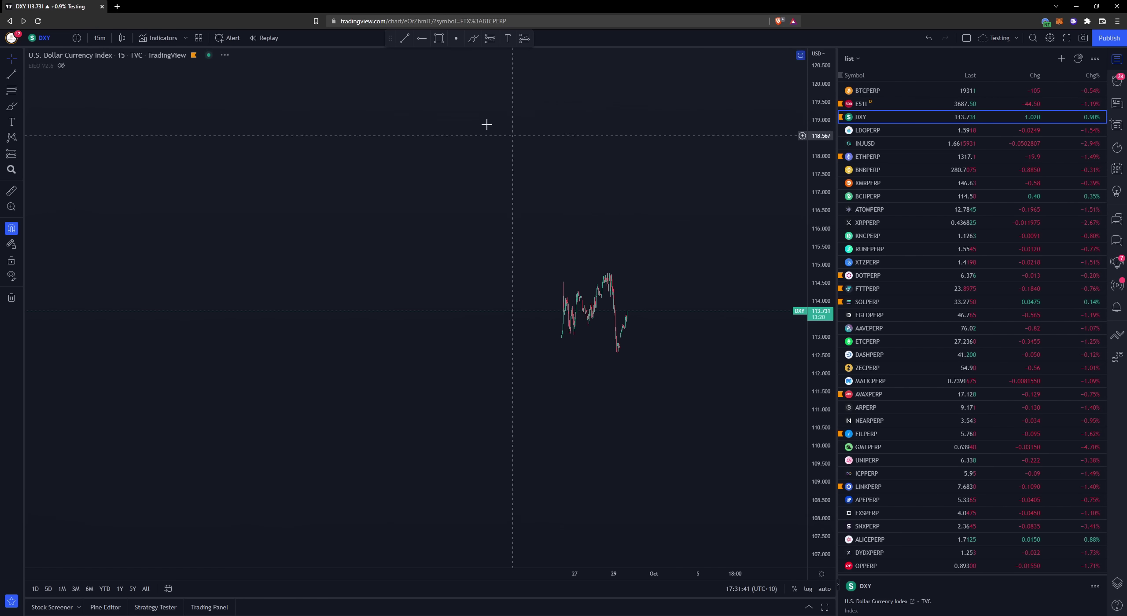
left_click(101, 39)
left_click(110, 322)
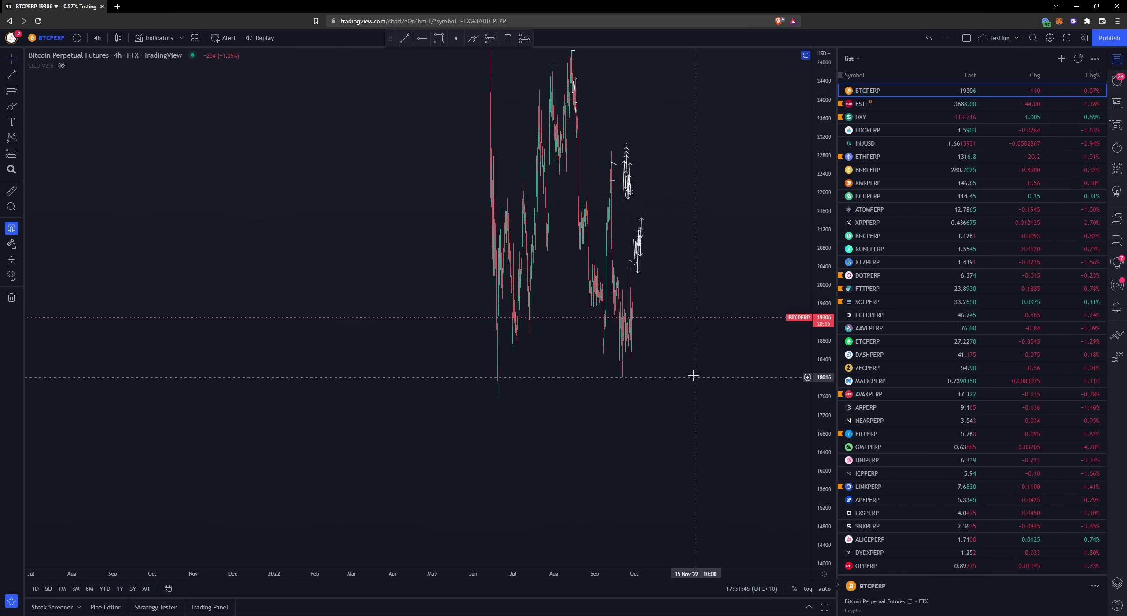
Step: Delete the old brushed pattern sketch and the sloping arrow above the August highs
left_click_drag(246, 128, 515, 290)
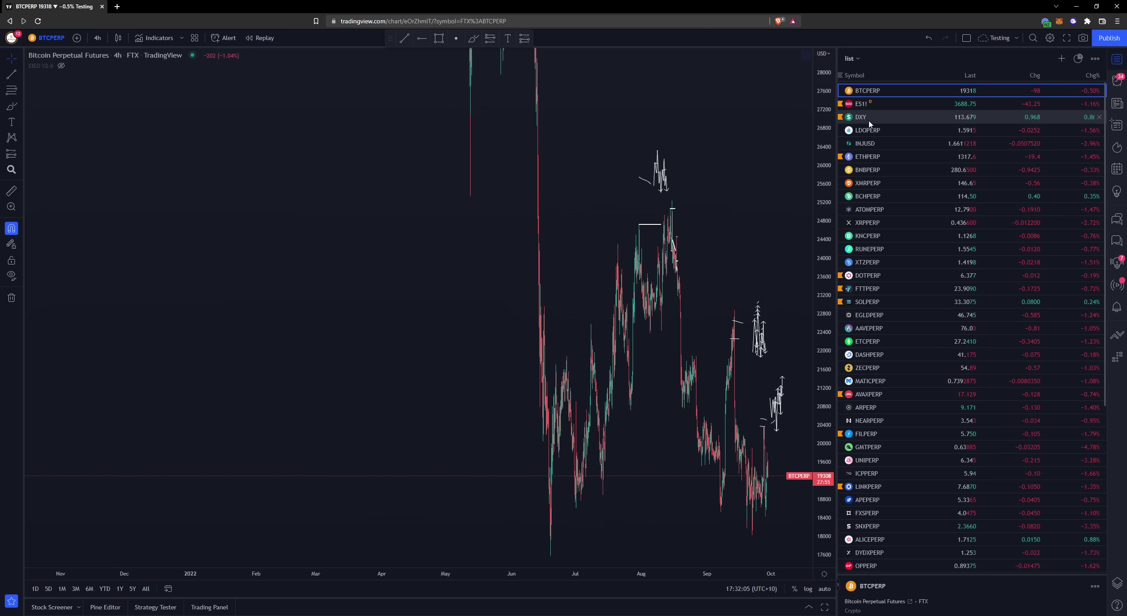
scroll(732, 232, "up", 5)
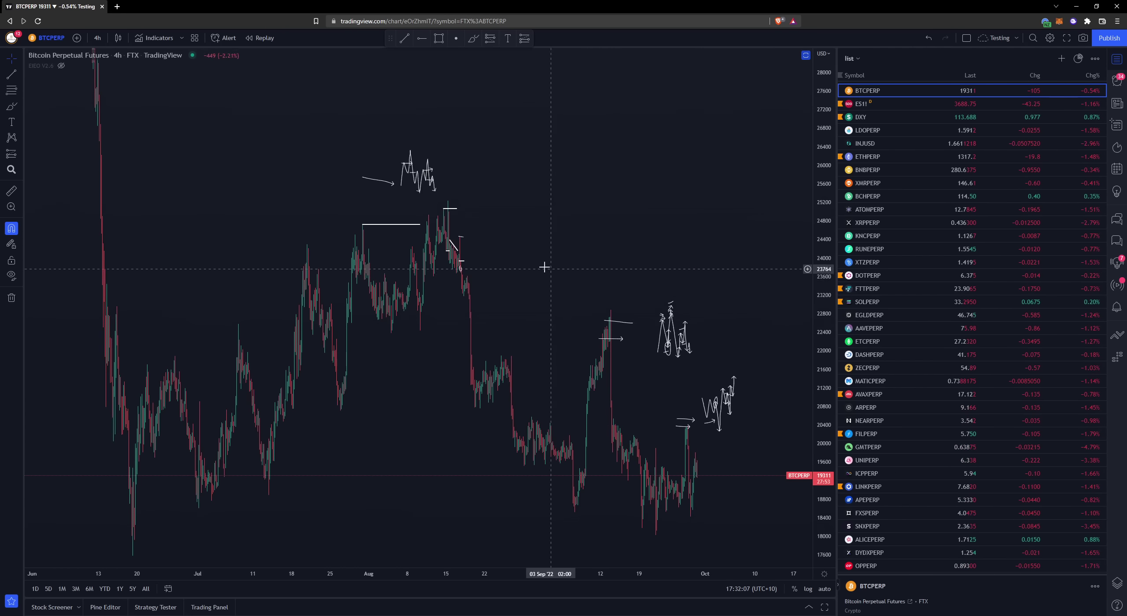
scroll(676, 189, "up", 5)
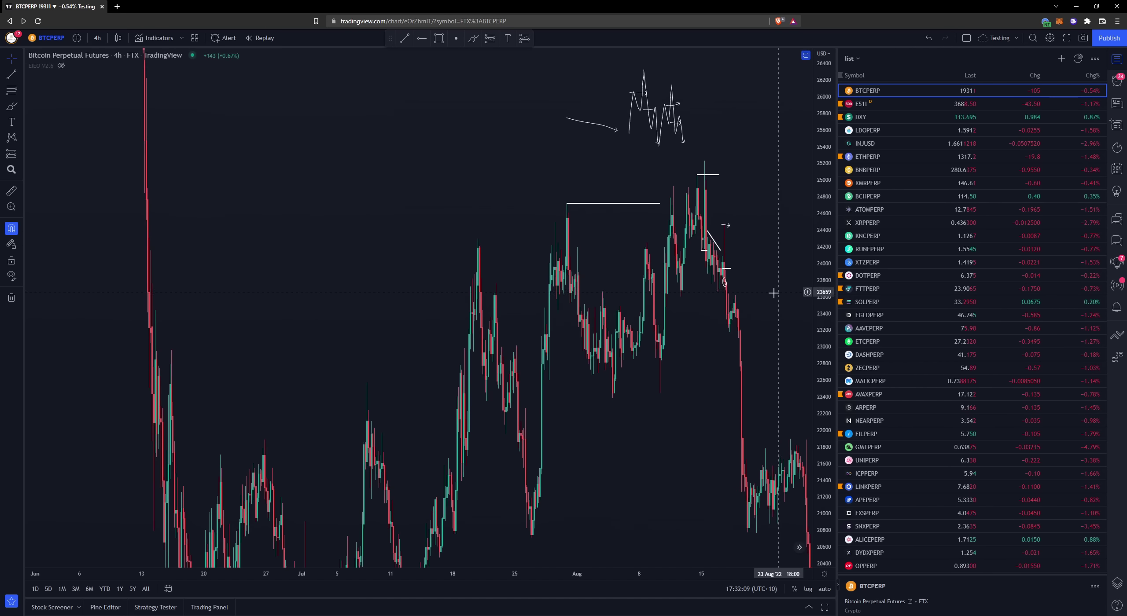
left_click_drag(647, 133, 658, 209)
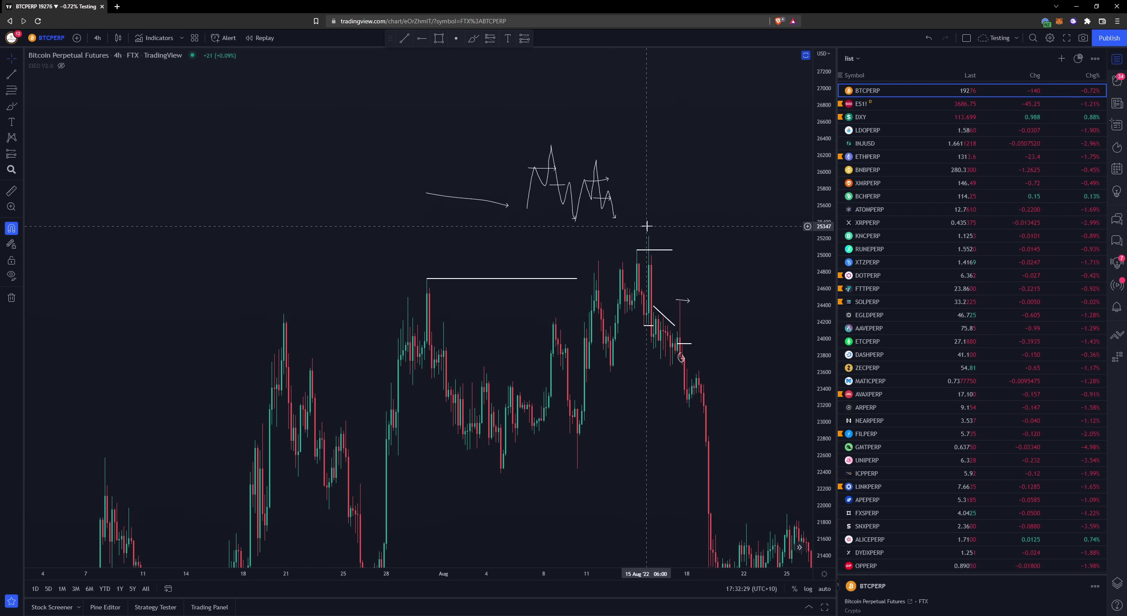
left_click_drag(644, 235, 409, 154)
key("Delete")
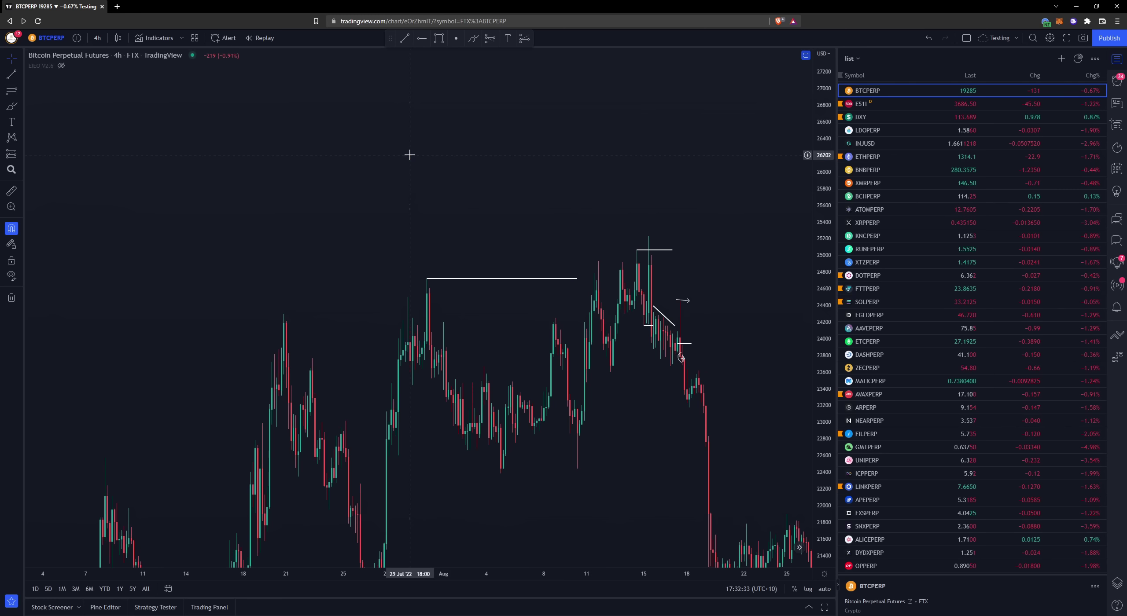
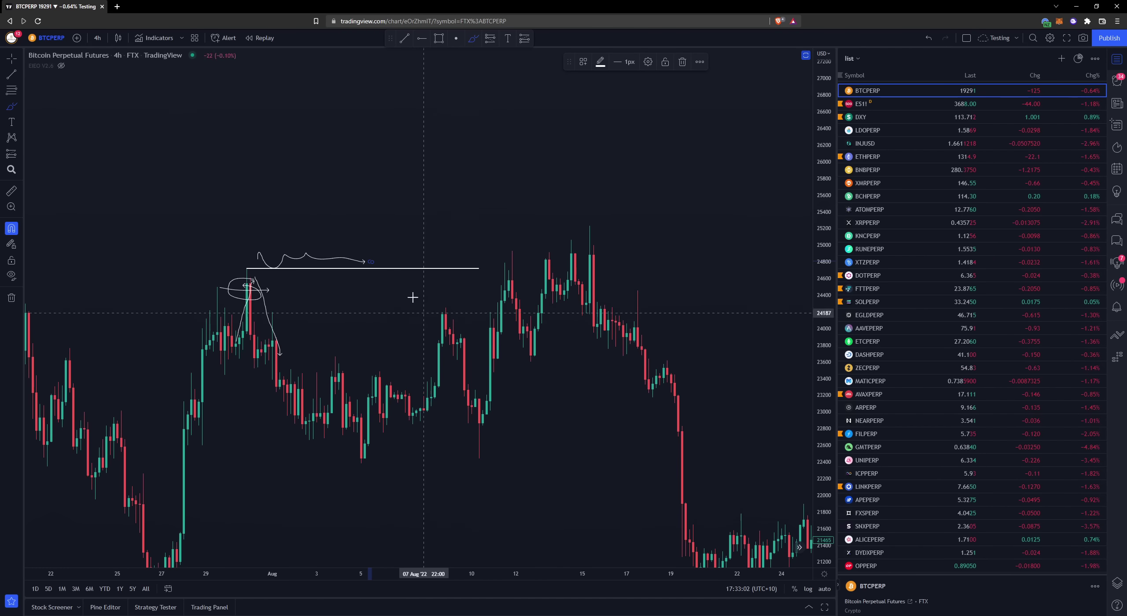
Step: Brush a breakout-and-retest path across the late-July high's level line, plus short horizontal arrows at and above that level
left_click_drag(235, 267, 290, 268)
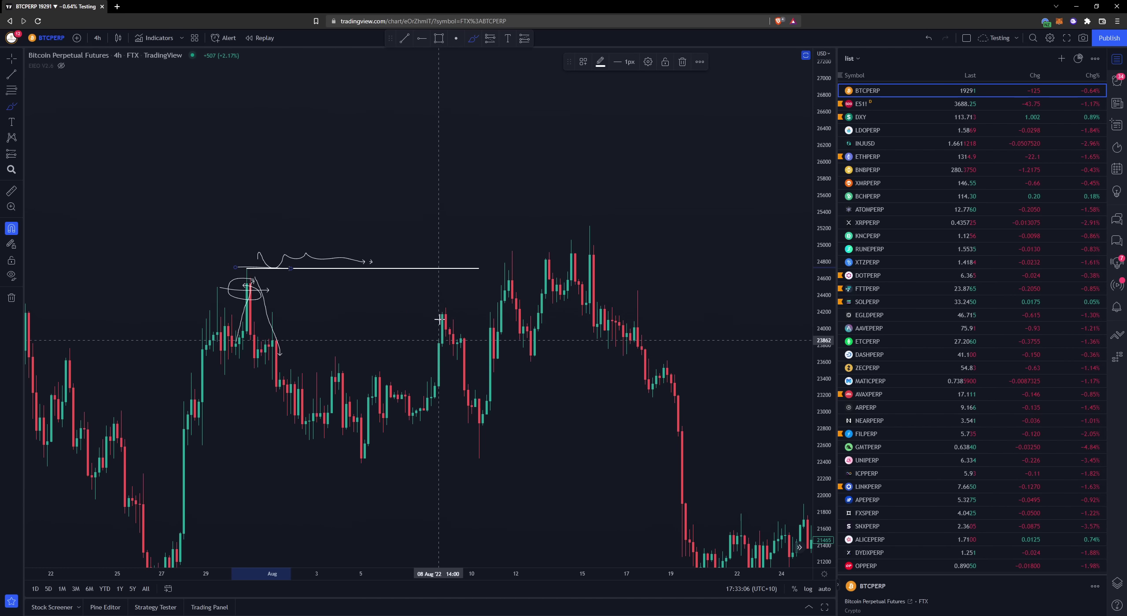
mouse_move(439, 339)
left_mouse_down()
mouse_move(445, 262)
mouse_move(461, 264)
left_mouse_up()
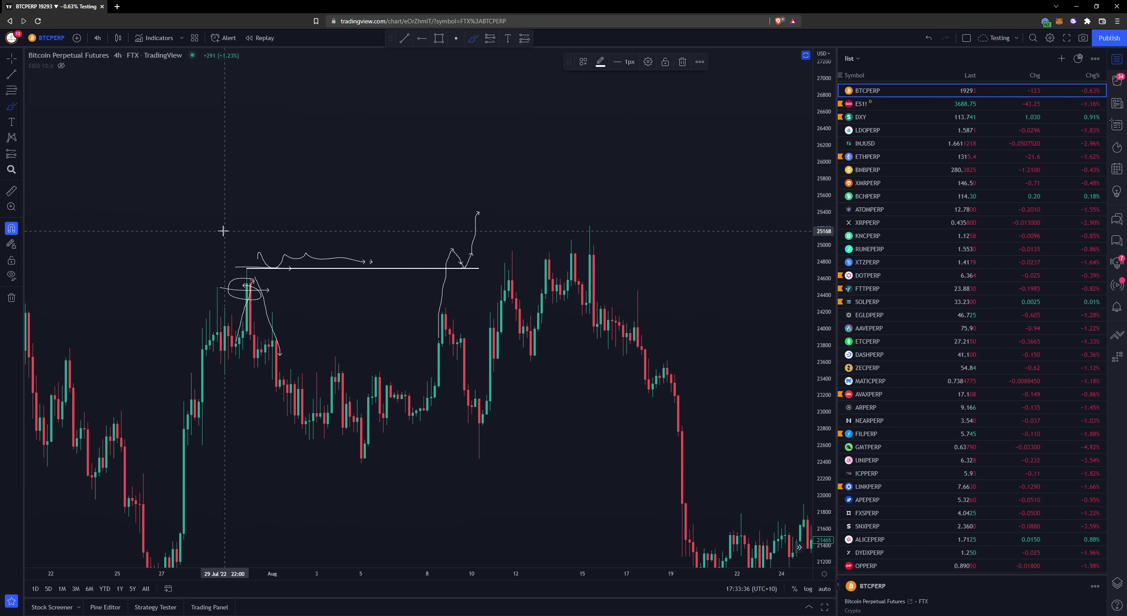
left_click_drag(227, 232, 306, 234)
left_click_drag(221, 251, 290, 253)
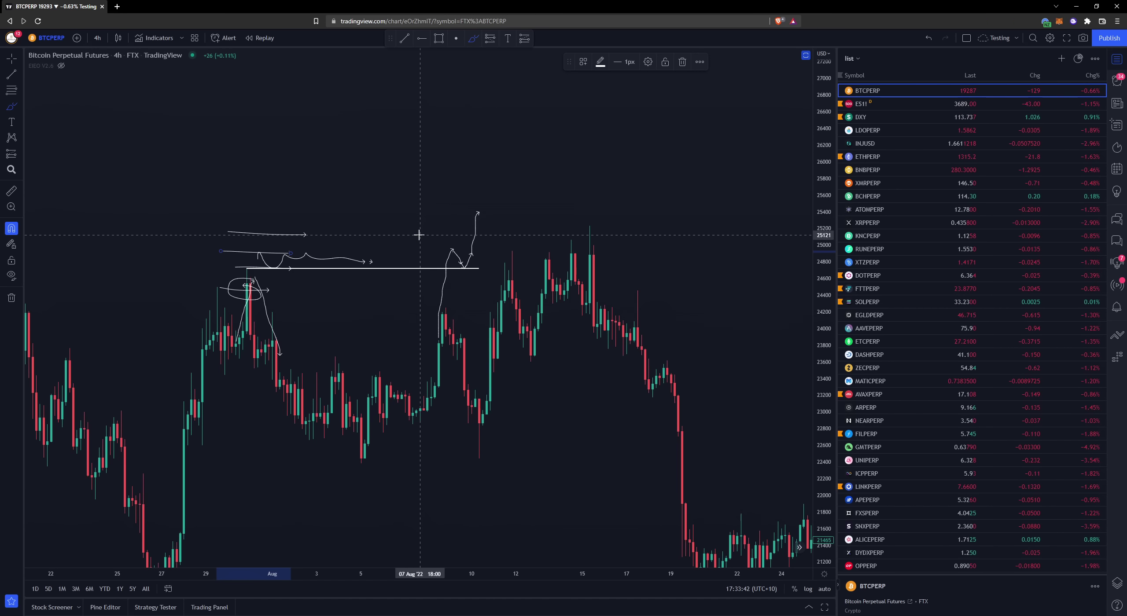
mouse_move(235, 240)
left_mouse_down()
mouse_move(273, 240)
mouse_move(268, 258)
left_mouse_up()
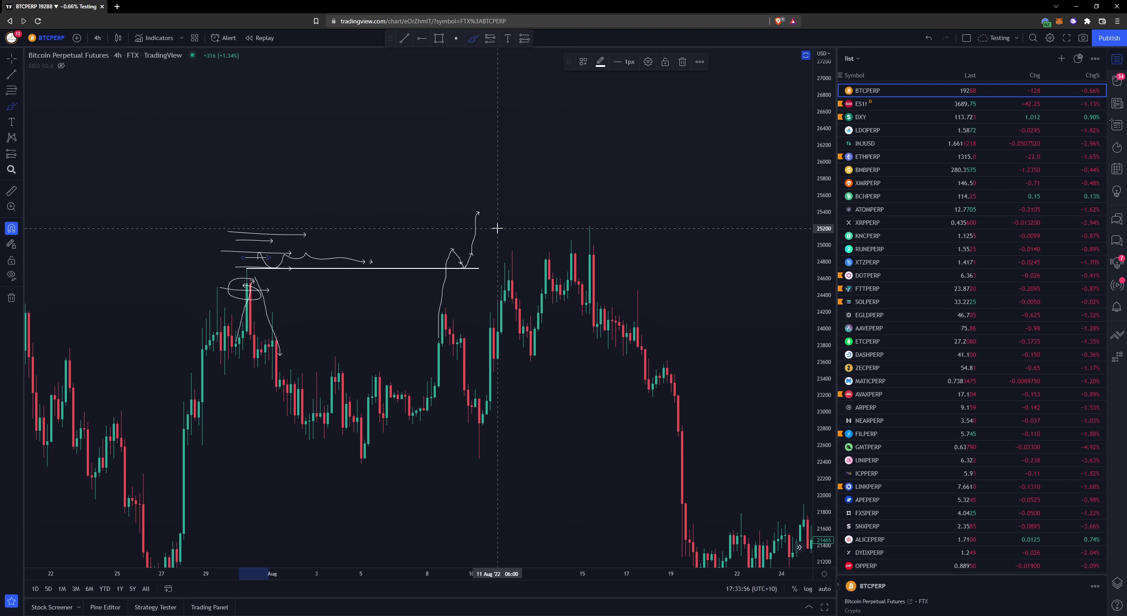
Step: Delete the brushed arrows and price paths drawn above the late-July high's level line
left_click(11, 58)
left_click_drag(173, 199, 515, 260)
key("Delete")
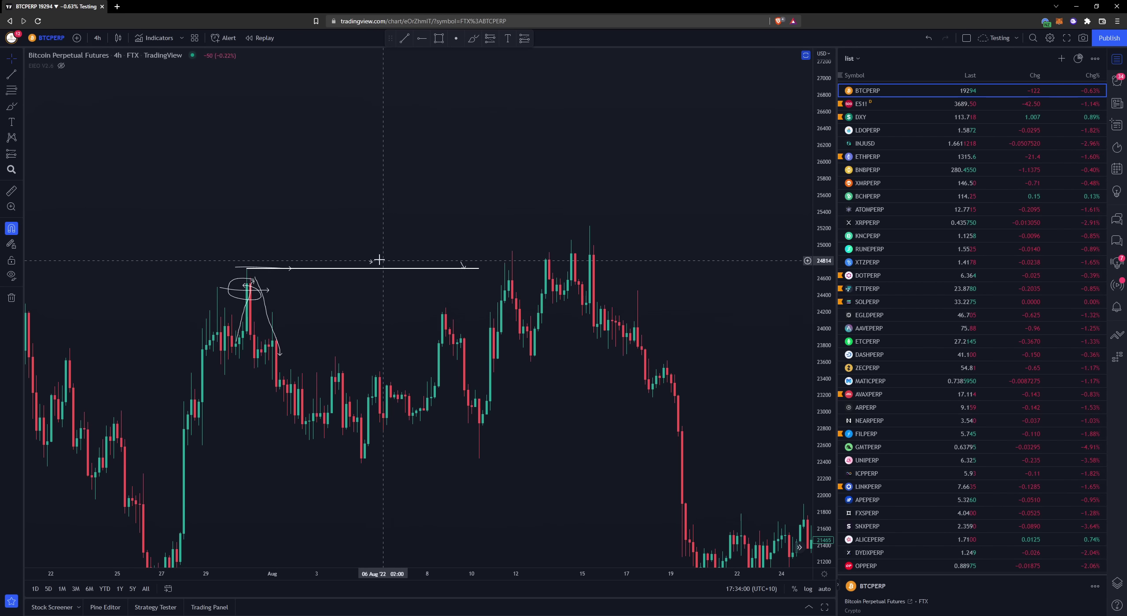
left_click(495, 264)
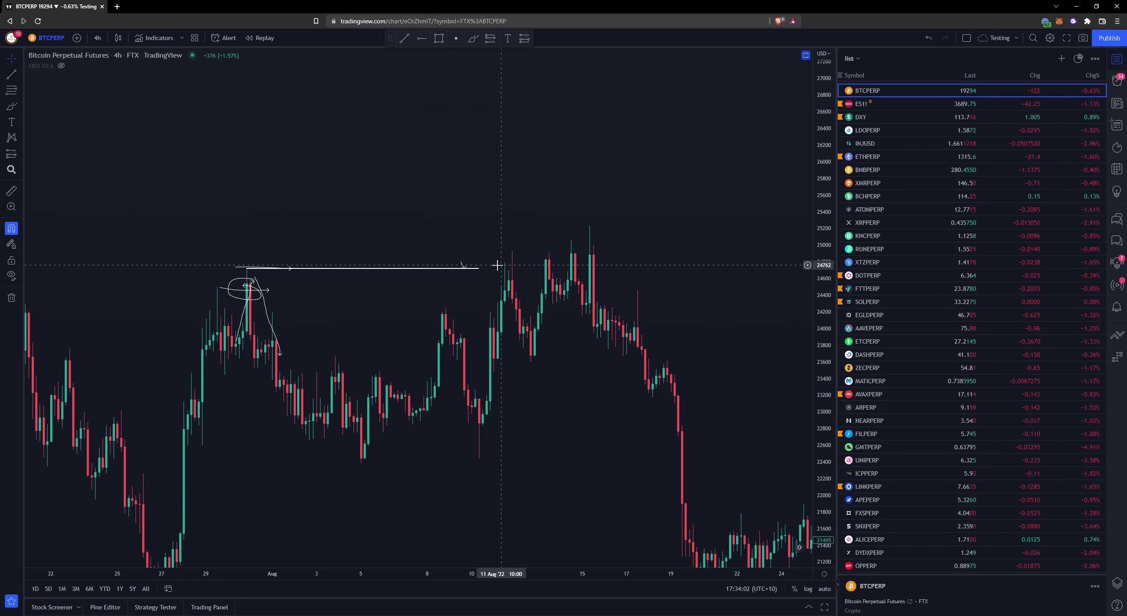
Step: Draw short horizontal lines at the 11–12 August high, about 24,800, and the support beneath it, about 24,300
left_click_drag(401, 232, 373, 243)
left_click_drag(507, 266, 500, 267)
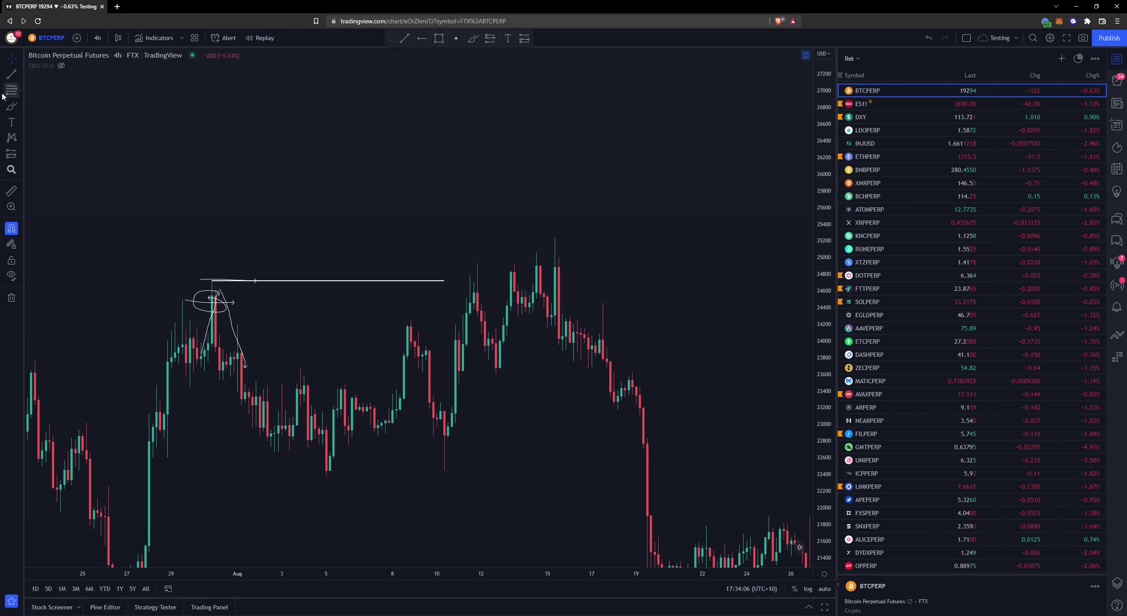
left_click(12, 74)
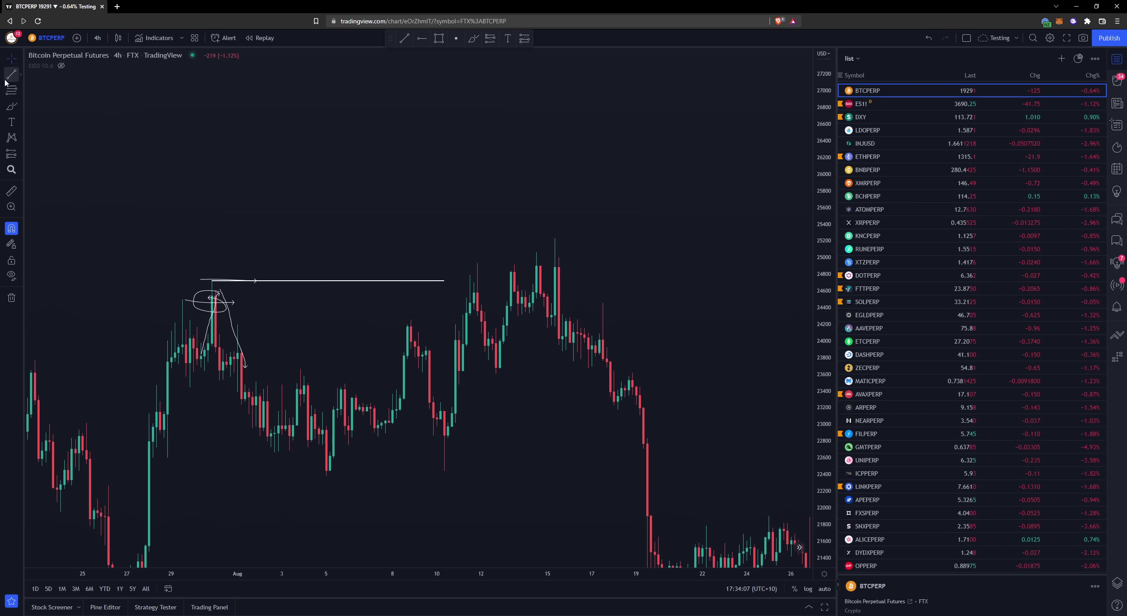
left_click(471, 273)
left_click(491, 275)
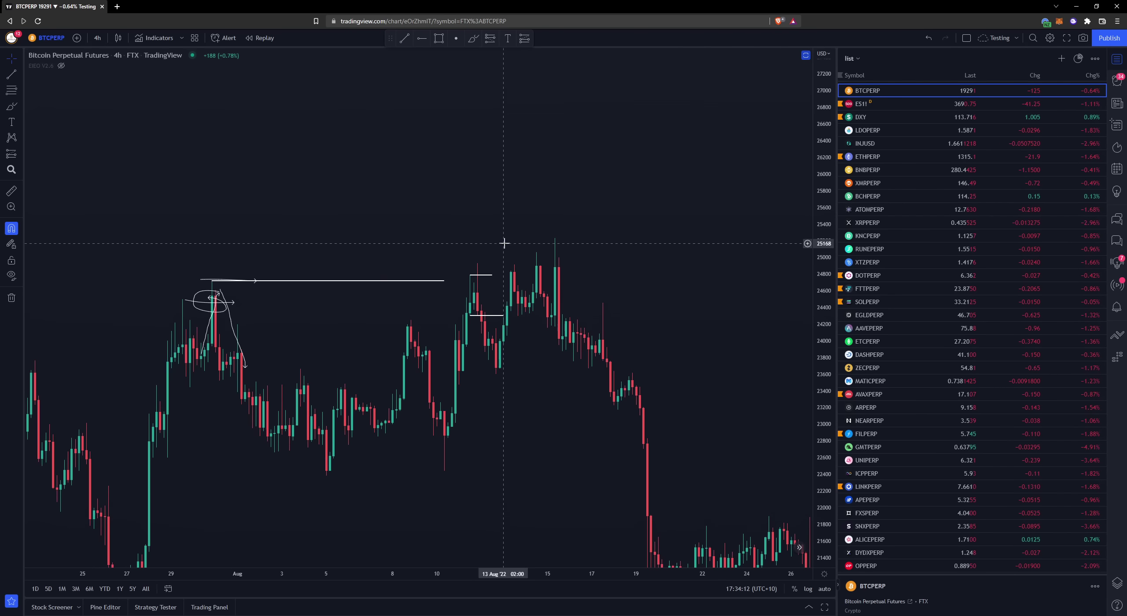
left_click(502, 315)
left_click(476, 316)
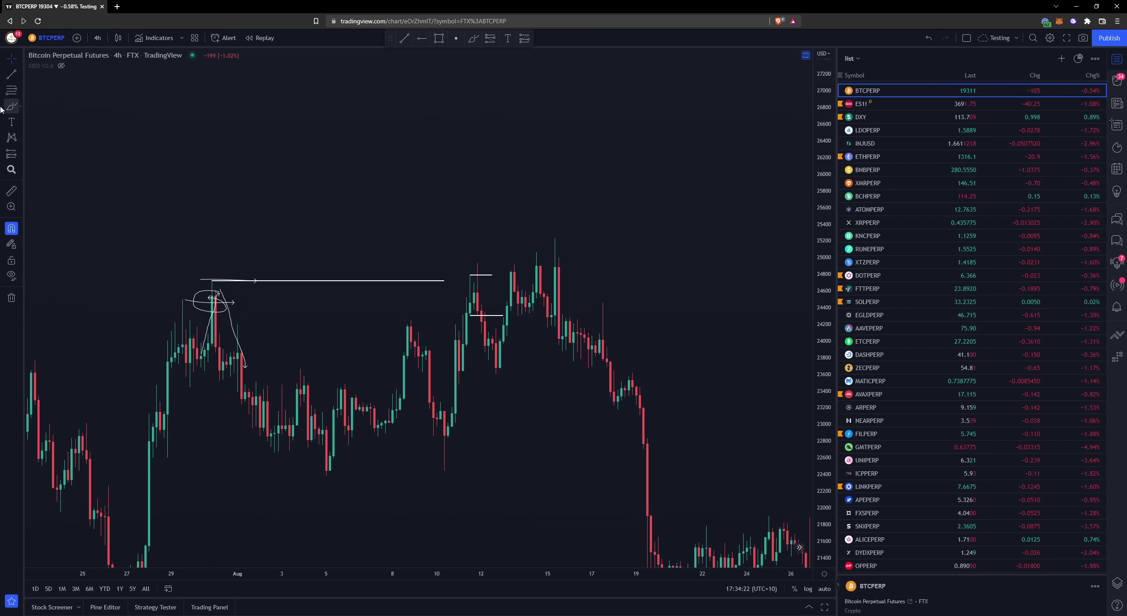
Step: Brush two successive M-shaped topping patterns with horizontal level arrows in the empty space above the early-August candles
key("alt+b")
mouse_move(309, 170)
left_mouse_down()
mouse_move(315, 137)
mouse_move(346, 113)
mouse_move(359, 162)
mouse_move(384, 192)
left_mouse_up()
mouse_move(315, 133)
left_mouse_down()
mouse_move(370, 133)
mouse_move(359, 150)
mouse_move(372, 150)
left_mouse_up()
mouse_move(385, 191)
left_mouse_down()
mouse_move(413, 133)
mouse_move(423, 178)
mouse_move(438, 184)
left_mouse_up()
left_click_drag(393, 148, 434, 163)
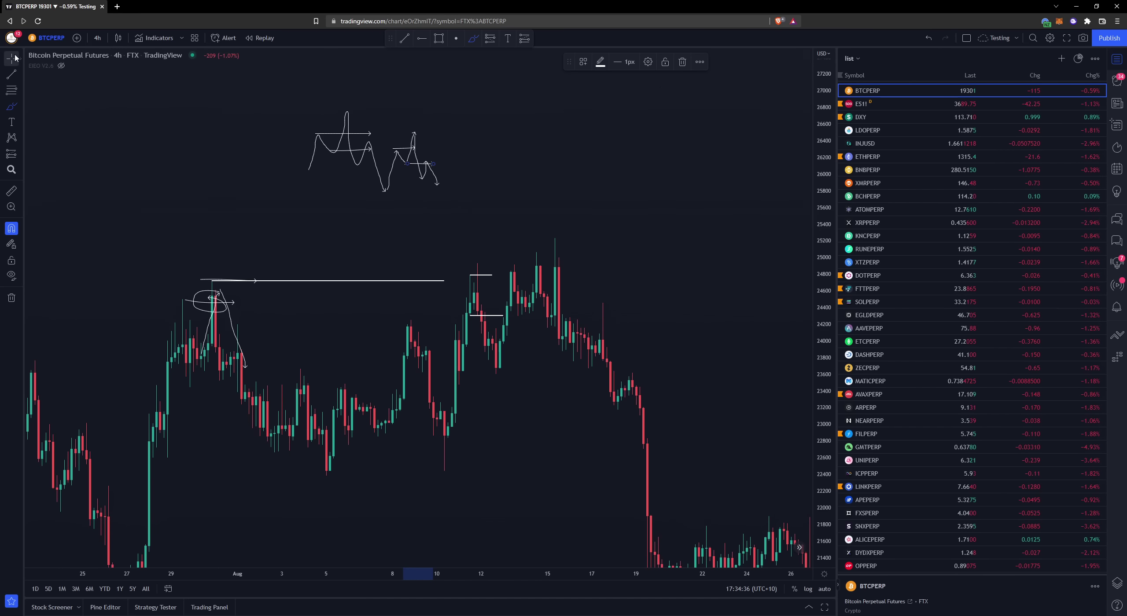
Step: Mark the 13–14 August high at about 24,900 and its support with short lines, and start a rectangle over the mid-August highs
left_click(11, 76)
left_click(514, 264)
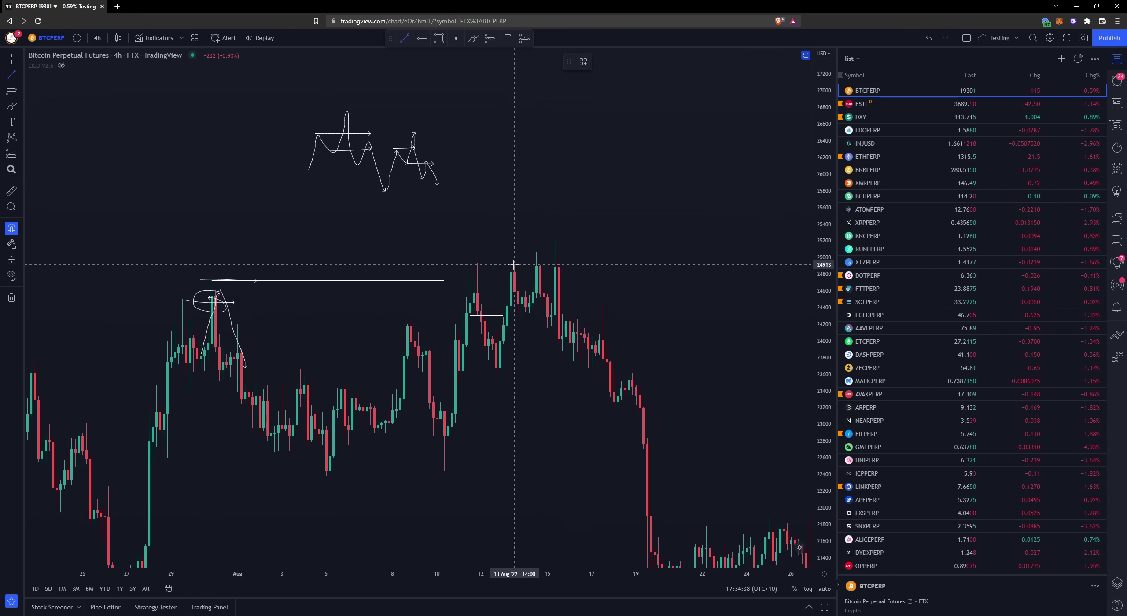
left_click(537, 264)
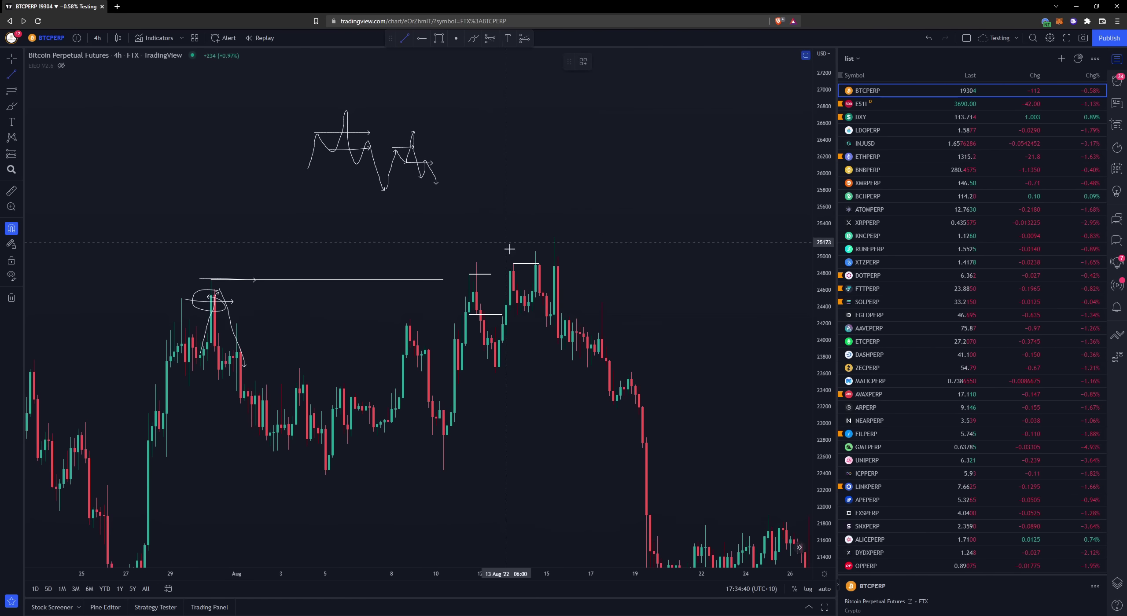
left_click_drag(521, 314, 531, 314)
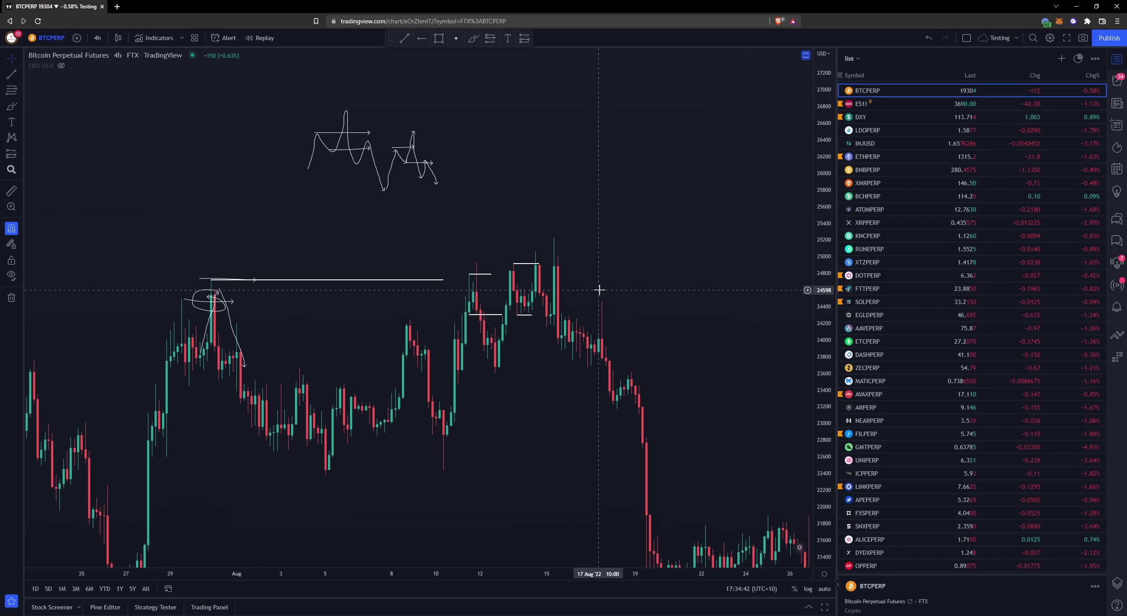
key("alt+shift+r")
left_click(462, 238)
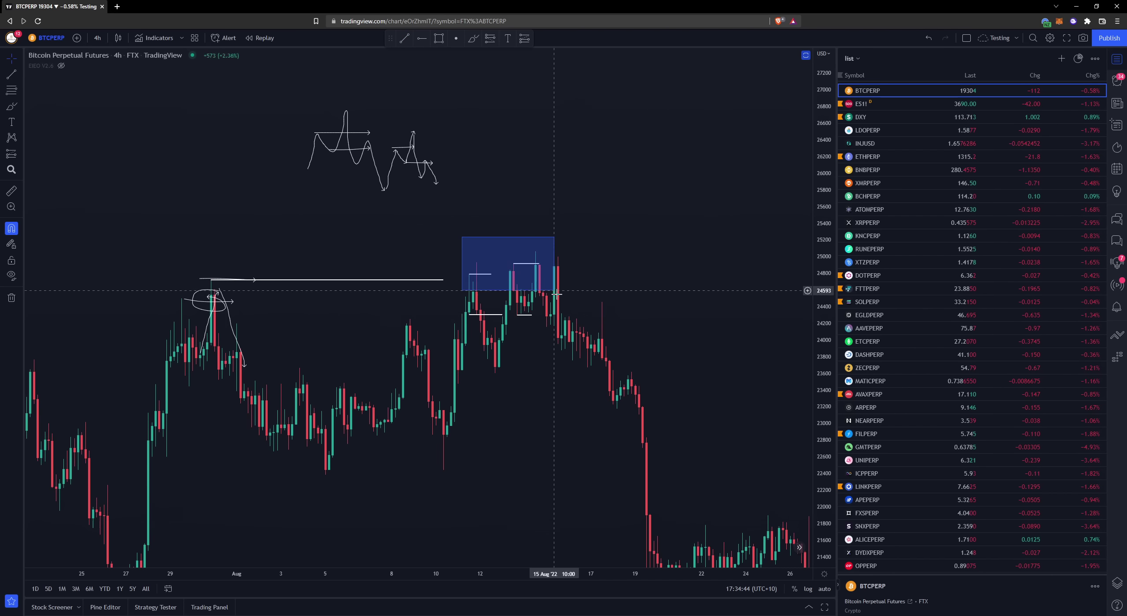
Step: Remove the rectangle and the four short level lines around the mid-August highs
key("ctrl+z")
key("ctrl+z")
key("ctrl+z")
key("ctrl+z")
key("ctrl+z")
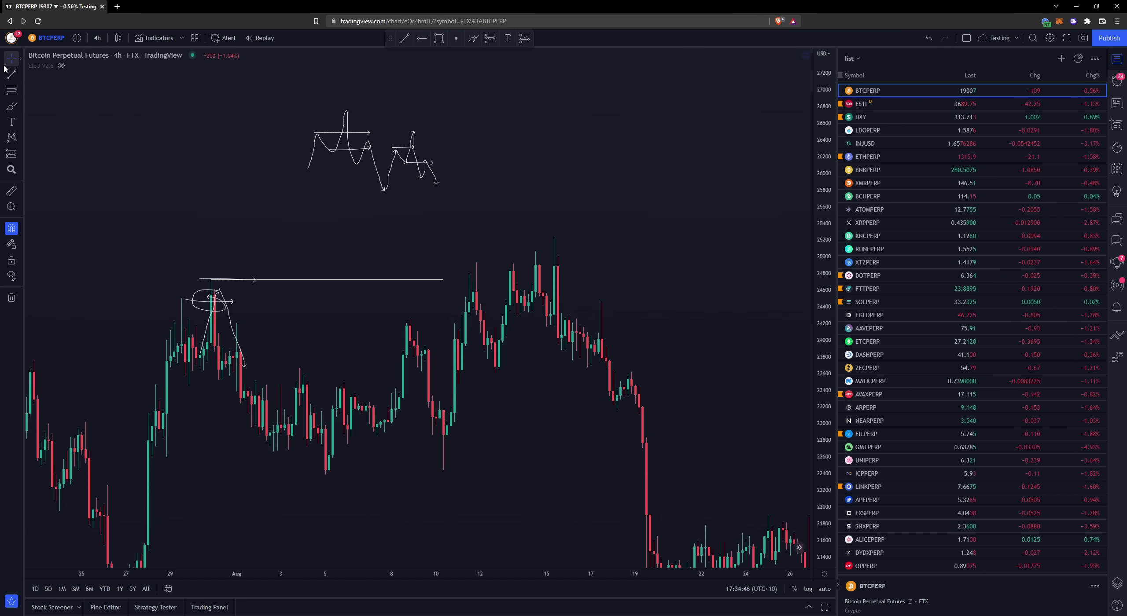
Step: Draw horizontal lines at the 14 August high, about 25,060, and at the following pullback low, about 24,150
left_click(9, 73)
left_click_drag(536, 252, 598, 251)
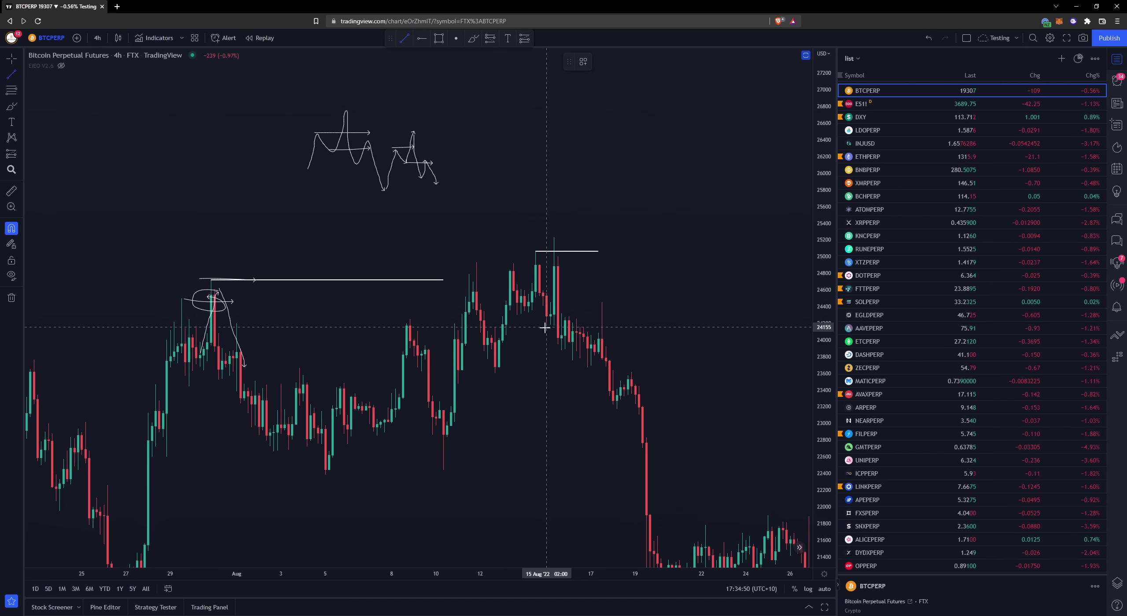
left_click(561, 327)
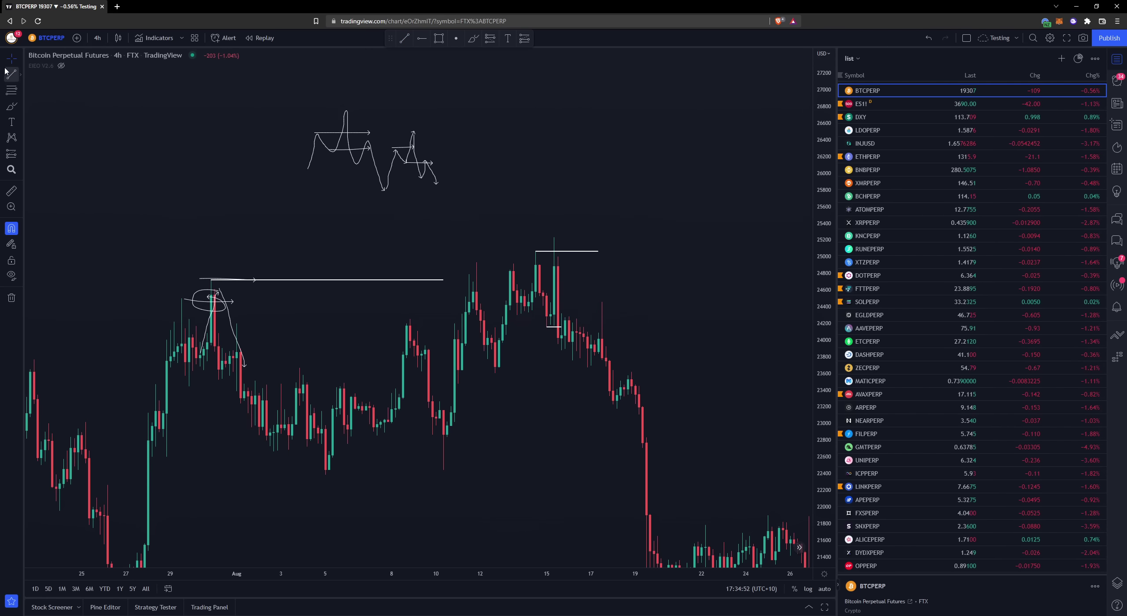
Step: Draw a descending trend line over the 15–17 August highs and a support line at about 23,680, then nudge the trend line upward
left_click(561, 313)
left_click(598, 332)
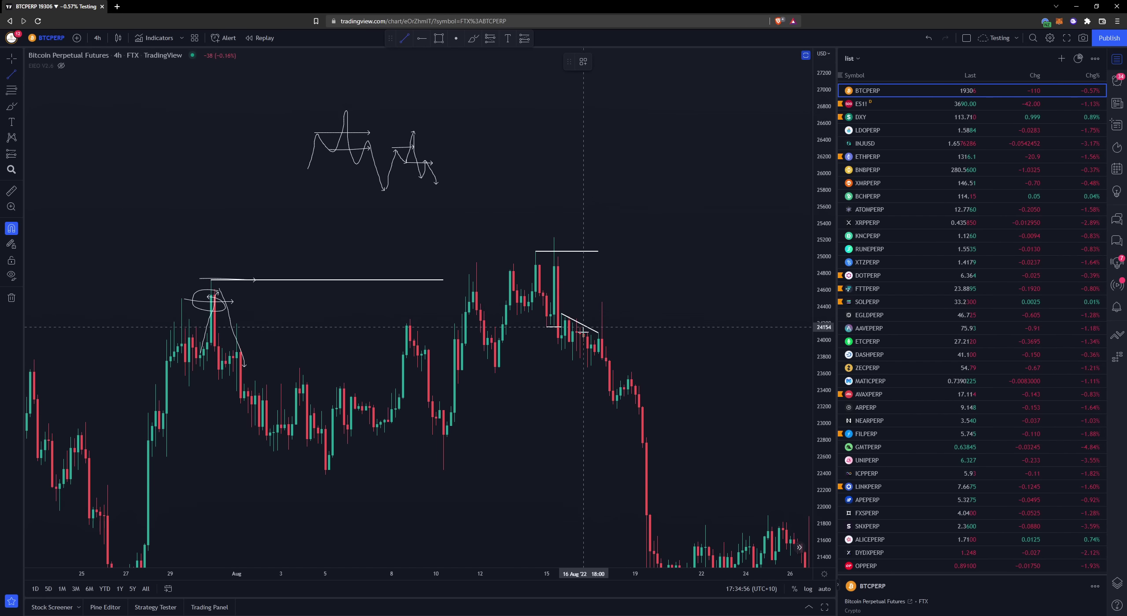
left_click_drag(589, 369, 624, 367)
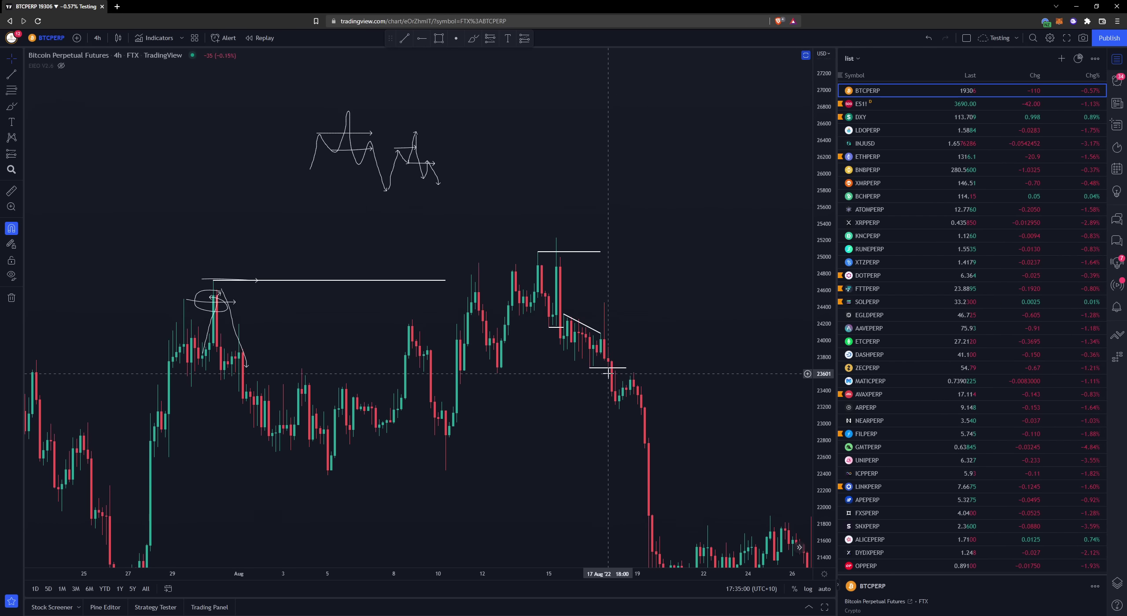
left_click_drag(637, 360, 642, 358)
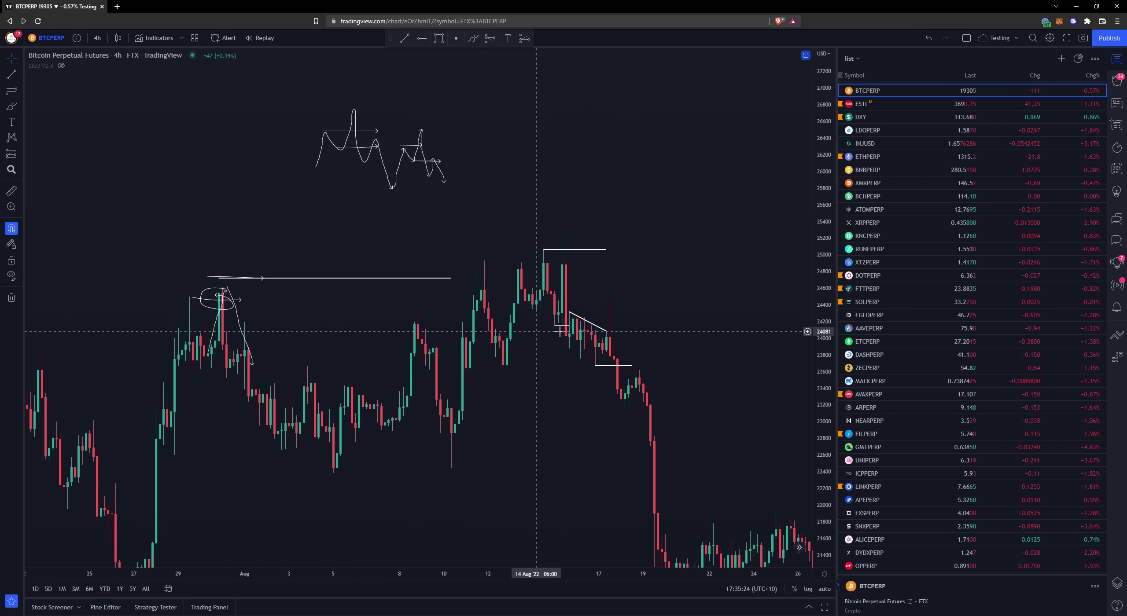
left_click_drag(648, 421, 605, 372)
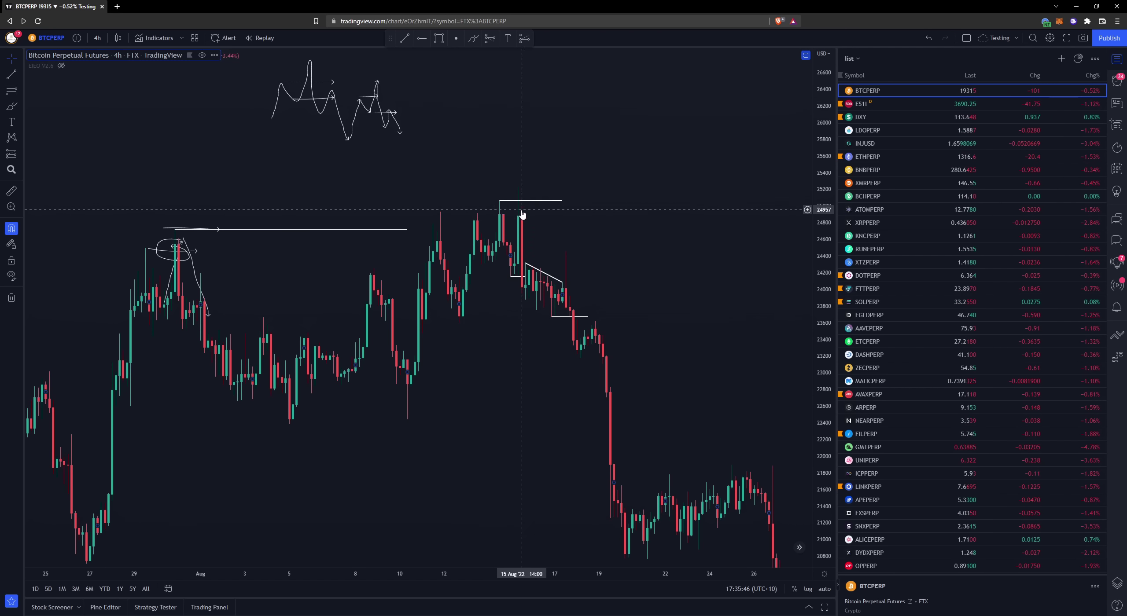
left_click_drag(546, 277, 550, 271)
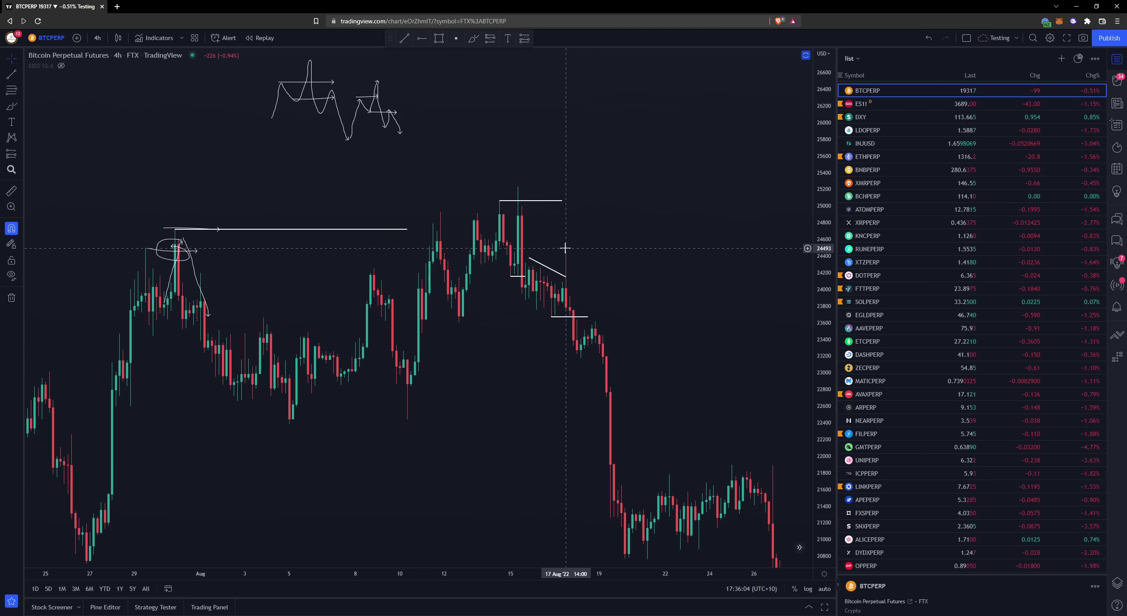
Step: Look over BTCPERP's decline into September, then switch to DXY and go back to its 2015–2017 price history
left_click_drag(642, 282, 503, 222)
scroll(528, 352, "down", 3)
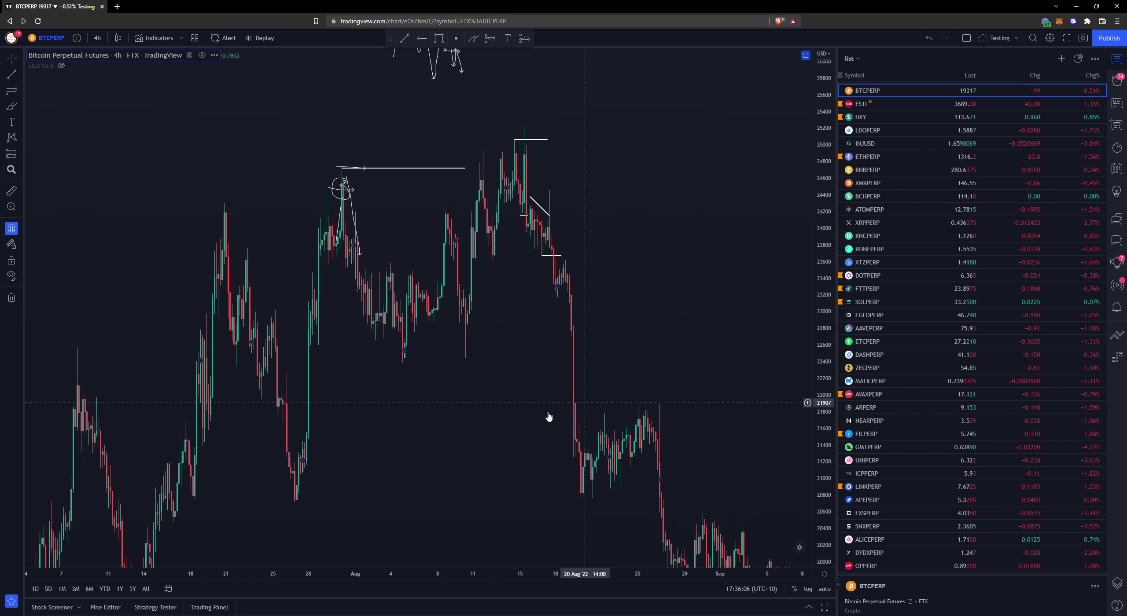
left_click_drag(743, 335, 649, 360)
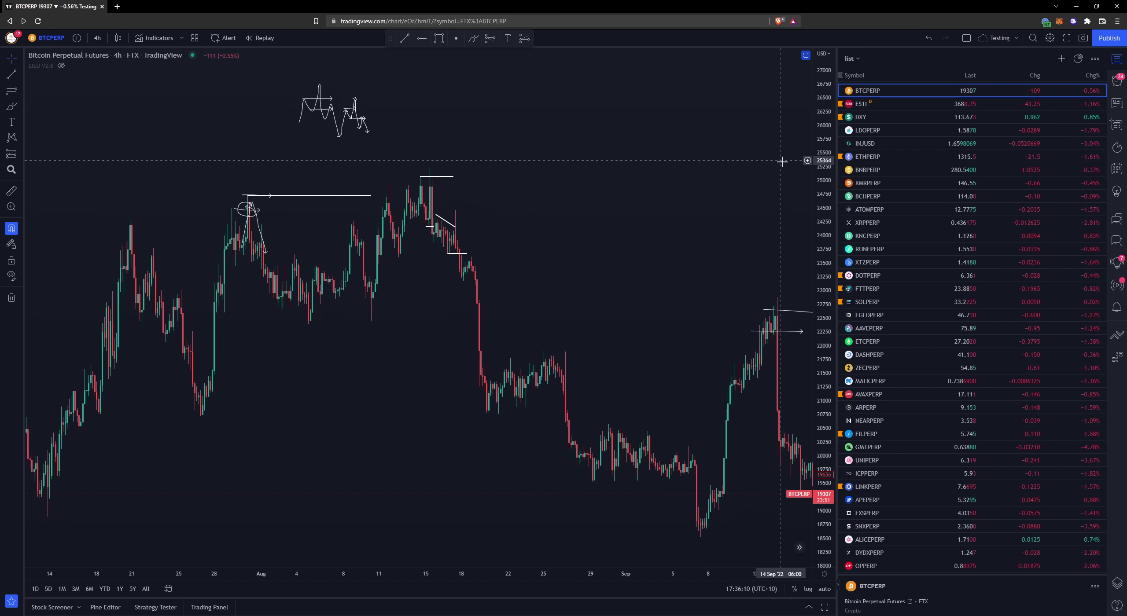
key("Down")
key("Down")
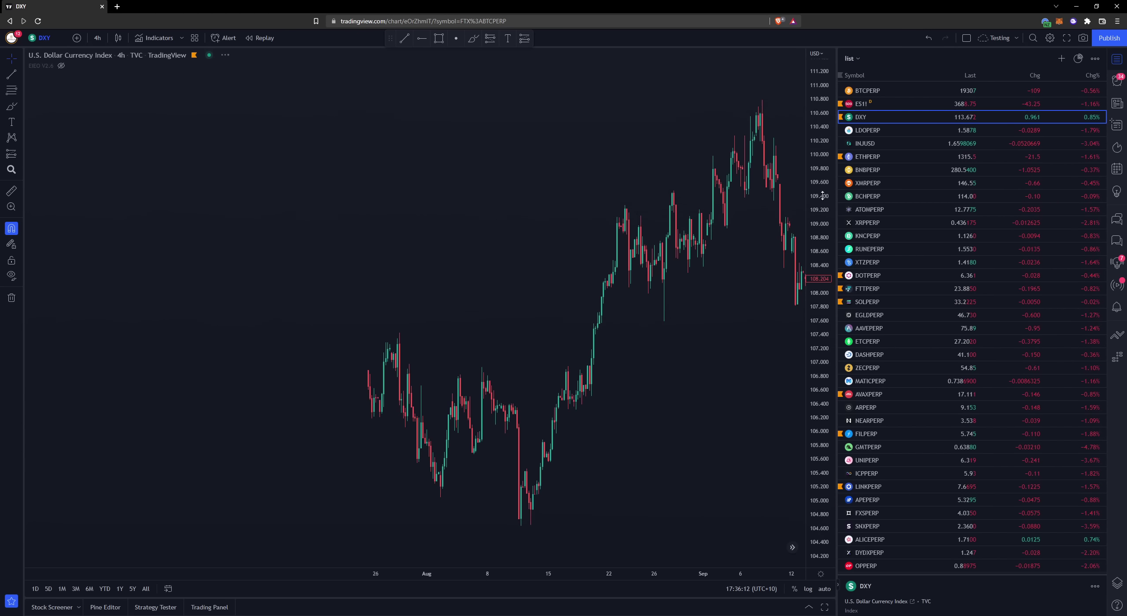
scroll(770, 395, "down", 5)
scroll(722, 325, "down", 4)
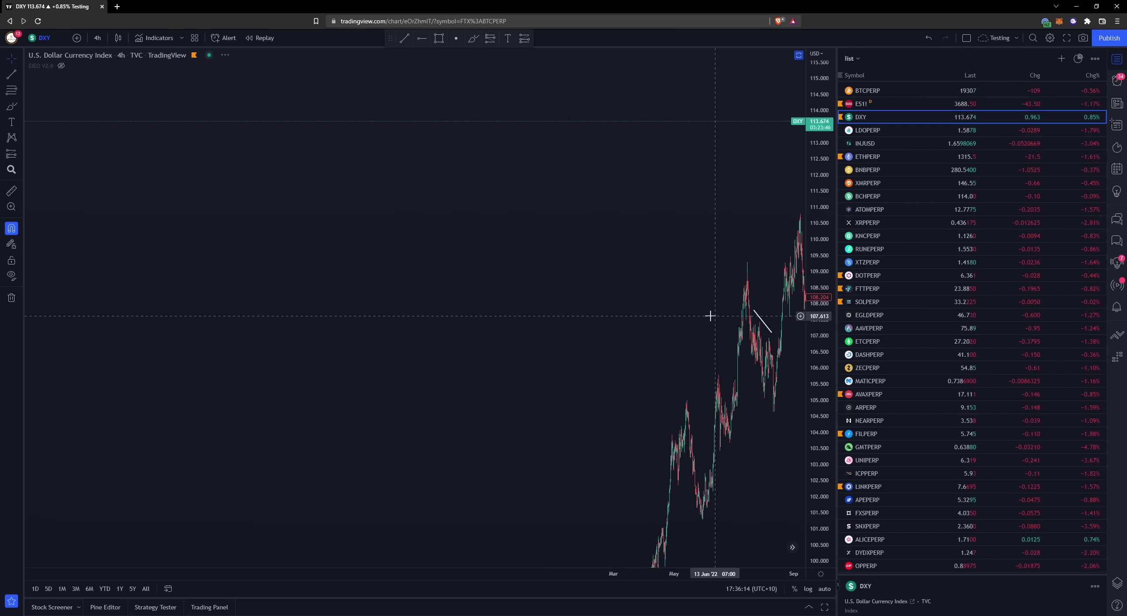
scroll(742, 534, "down", 6)
left_click_drag(490, 422, 742, 458)
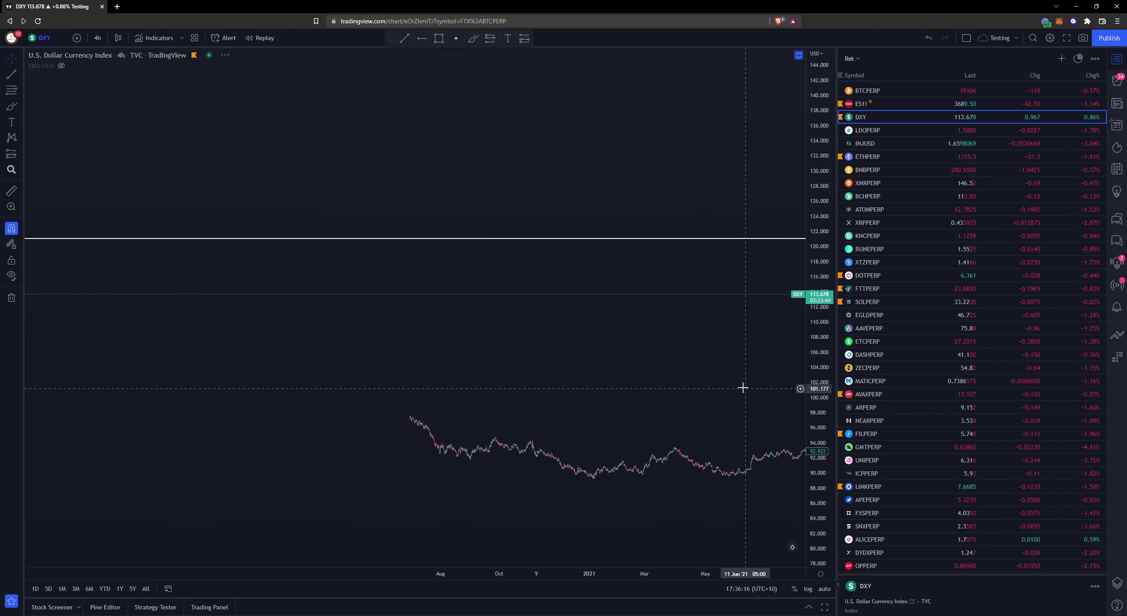
left_click_drag(338, 356, 748, 352)
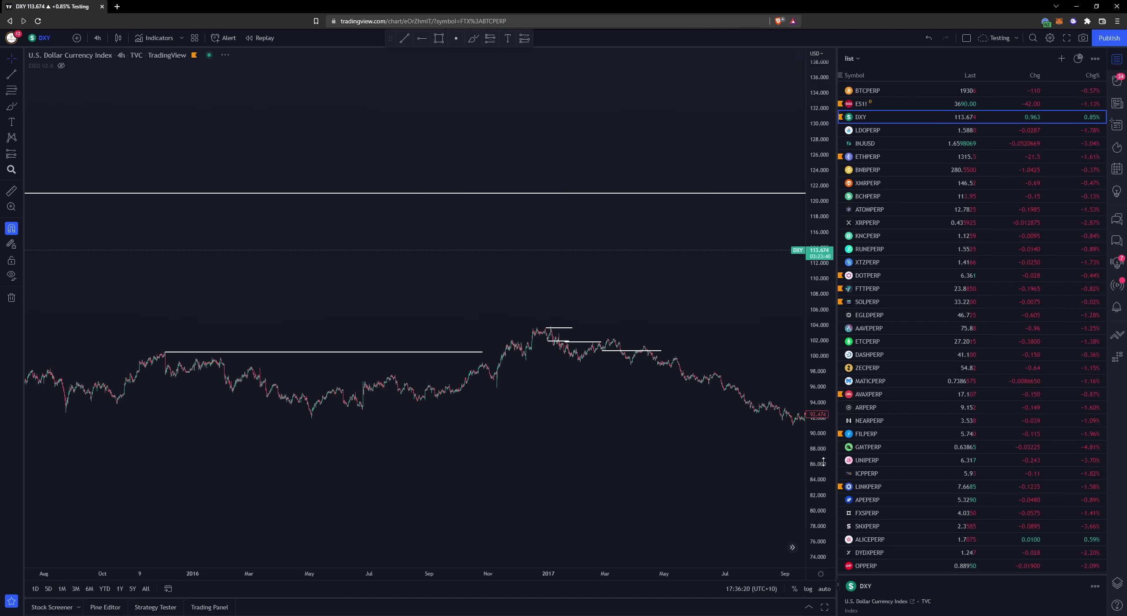
Step: Examine DXY's late-2015 high and the marked levels of the topping structure in early 2017
scroll(520, 371, "left", 5)
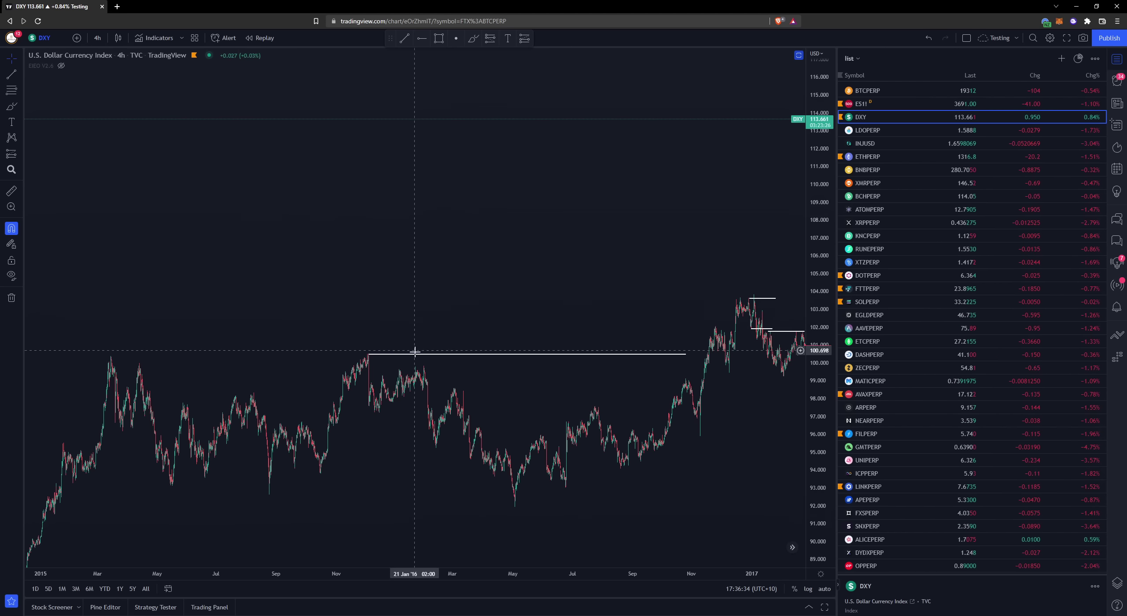
left_click_drag(515, 313, 557, 329)
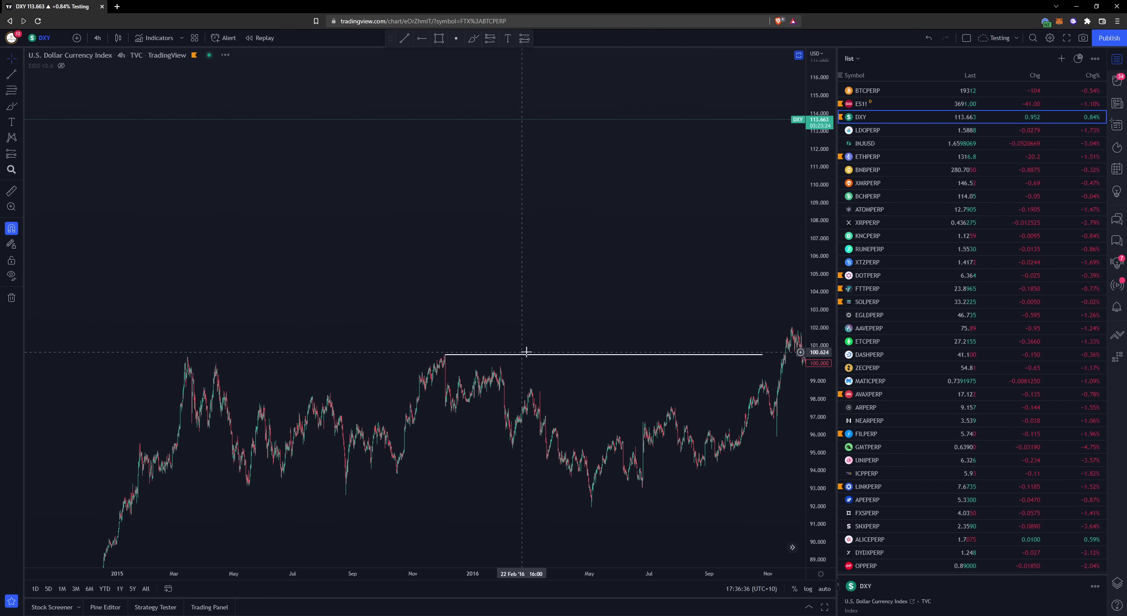
left_click_drag(587, 363, 375, 360)
scroll(387, 360, "up", 4)
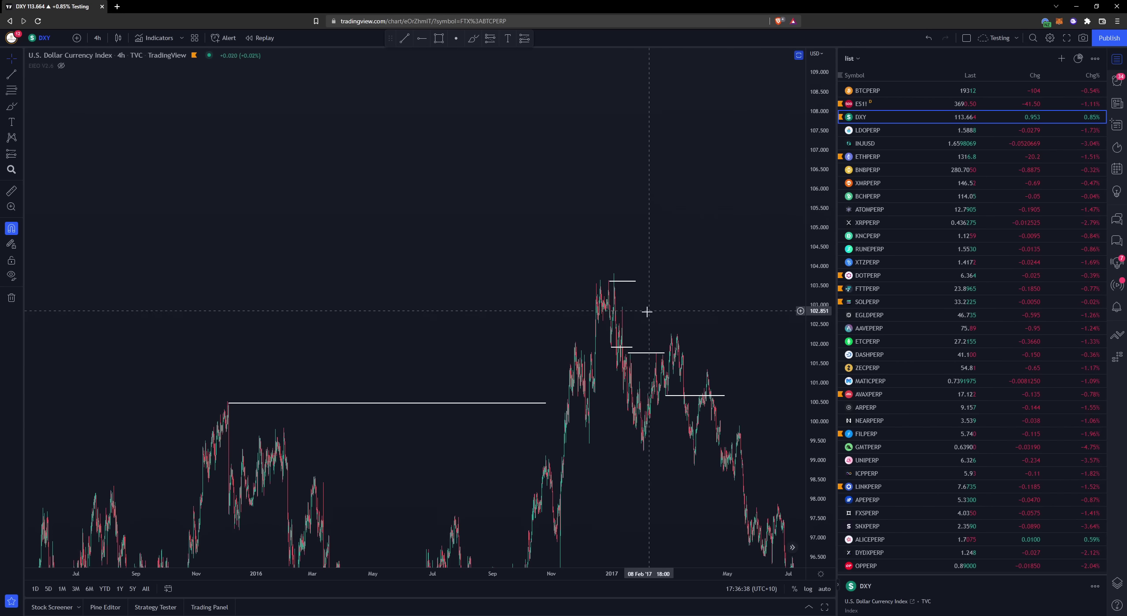
left_click_drag(526, 326, 427, 304)
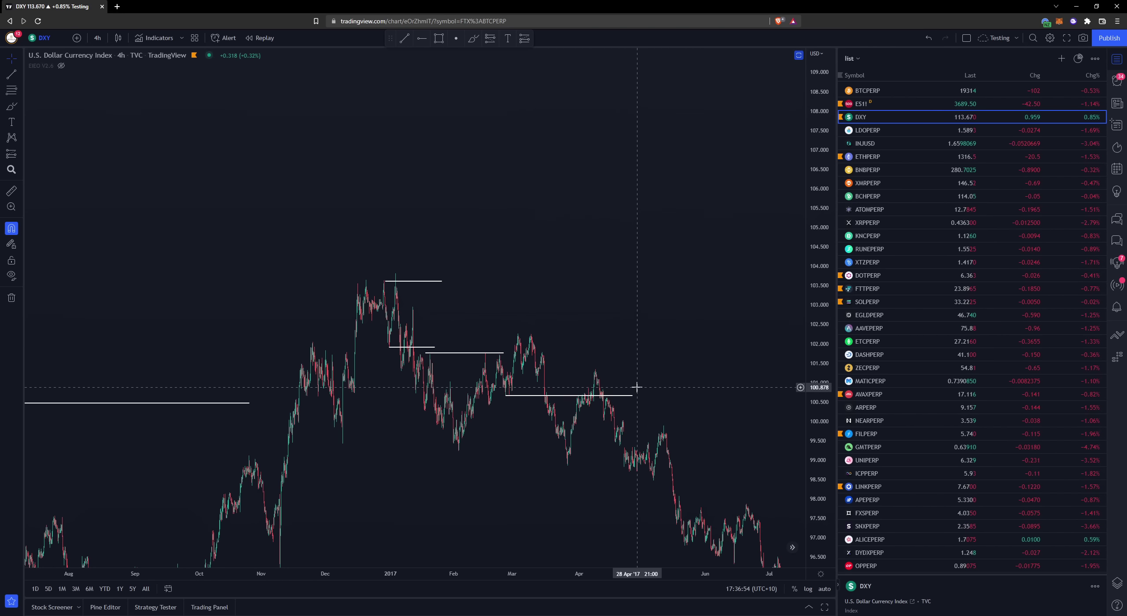
scroll(485, 385, "right", 3)
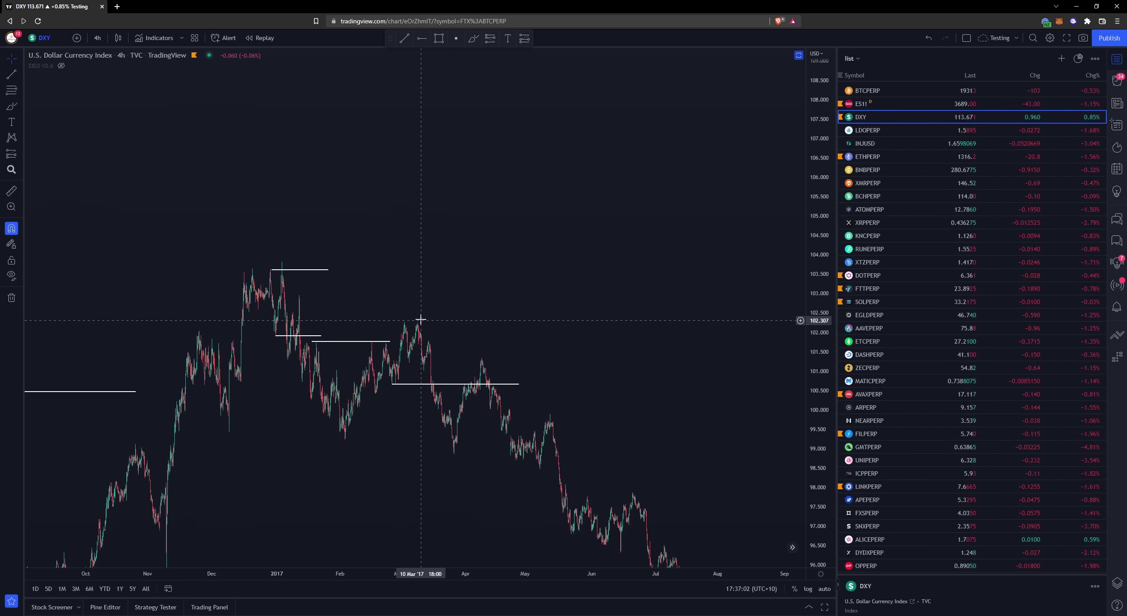
Step: Switch to the ES1! chart and delete the green circle around the late-September lows
left_click(903, 106)
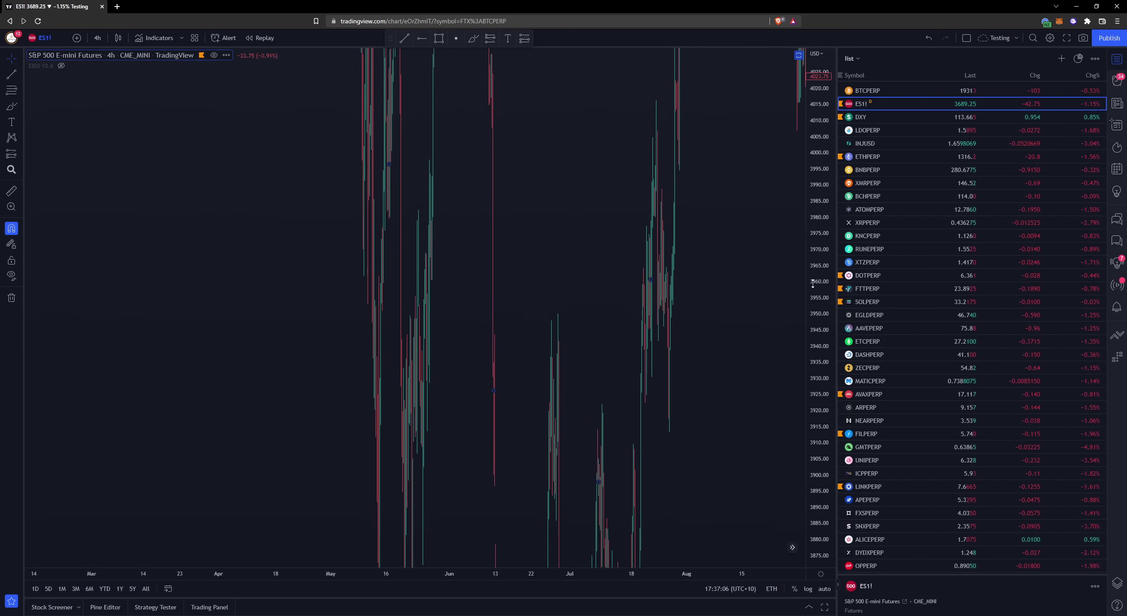
left_click_drag(714, 465, 503, 465)
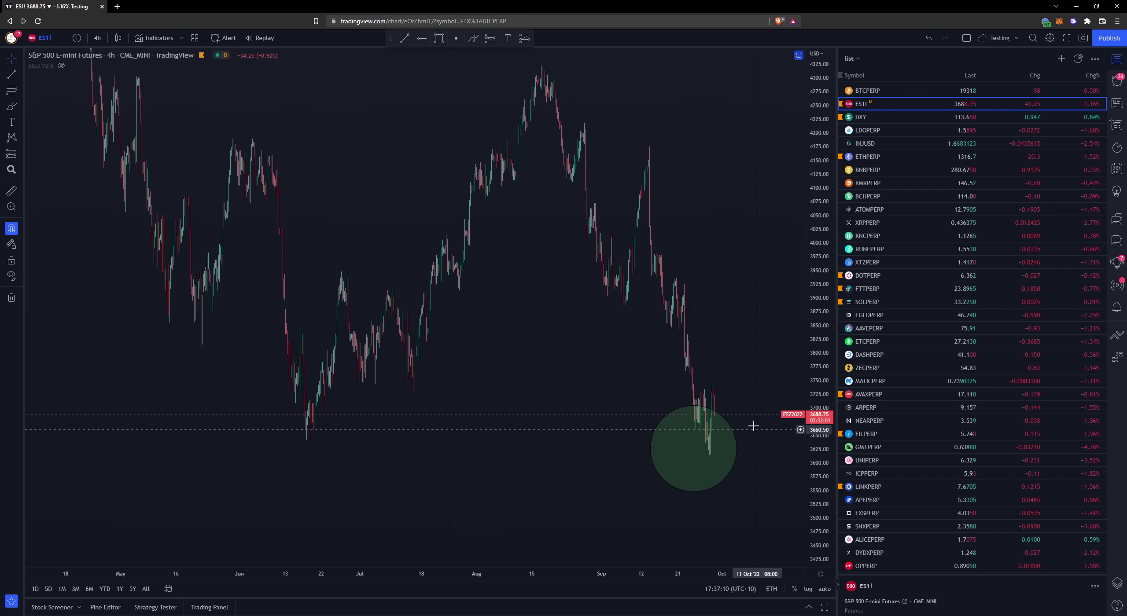
left_click(713, 414)
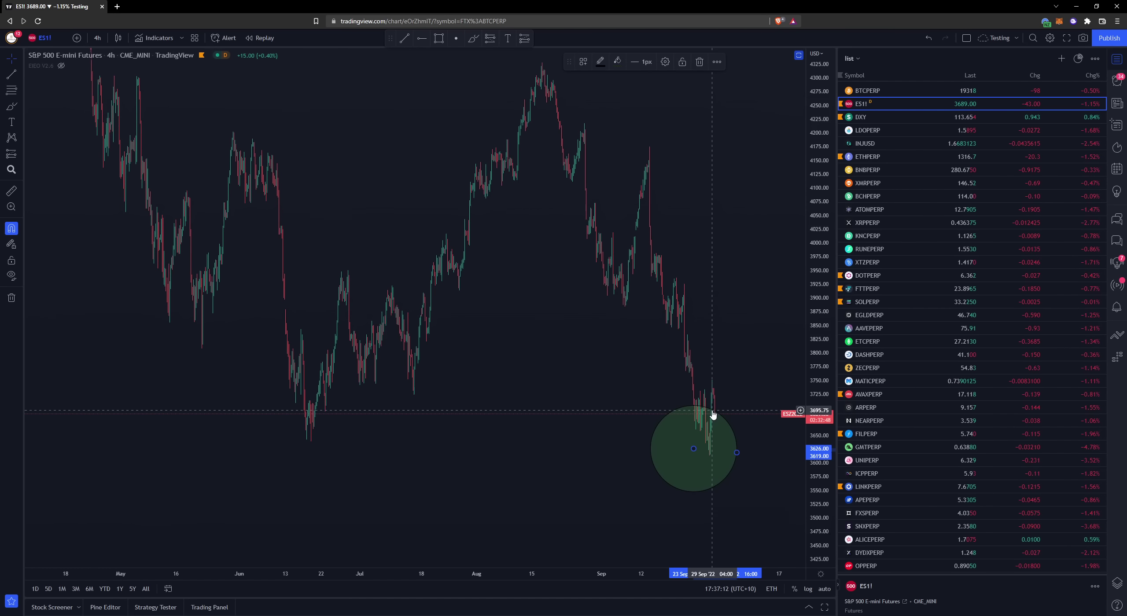
key("Delete")
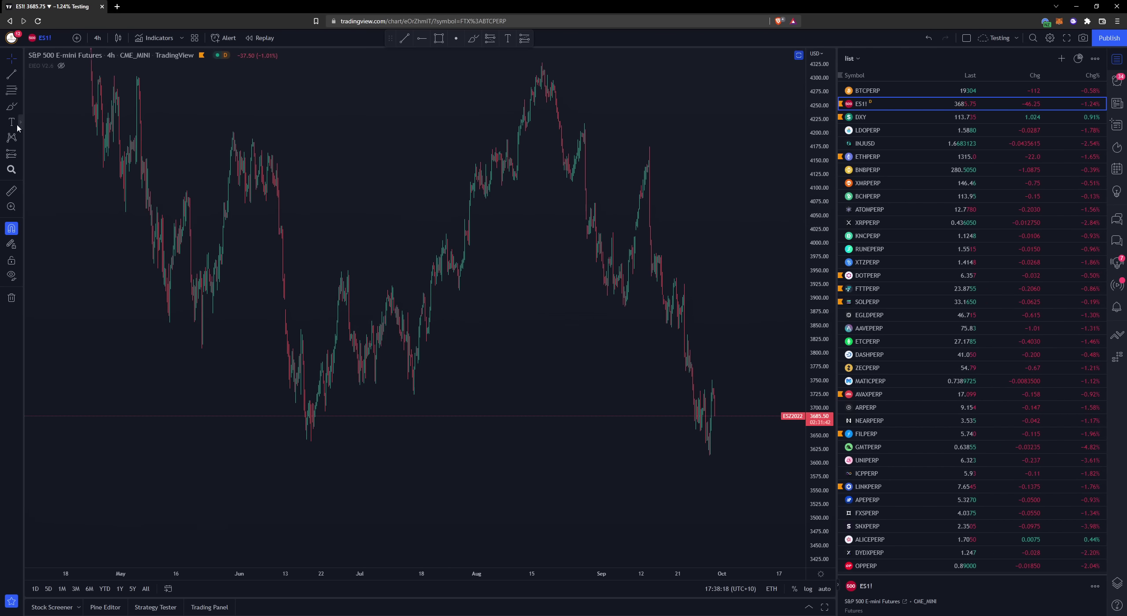
Step: Draw a horizontal line from the June low, about 3,640, across to September on the ES1! chart
left_click(11, 74)
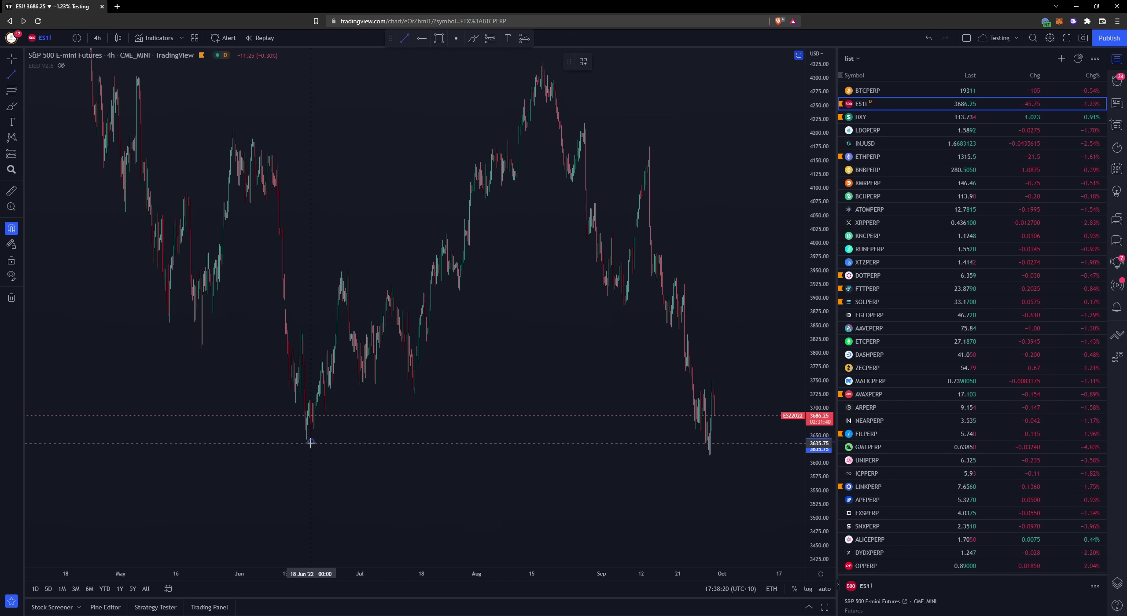
left_click_drag(310, 440, 633, 441)
left_click_drag(416, 351, 397, 392)
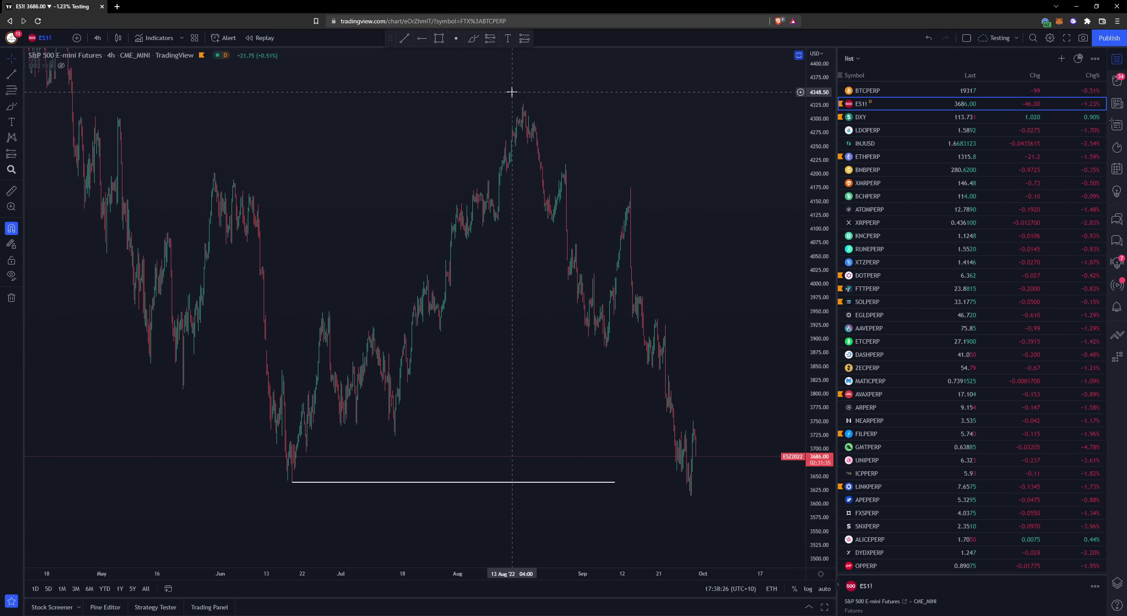
scroll(684, 473, "up", 2)
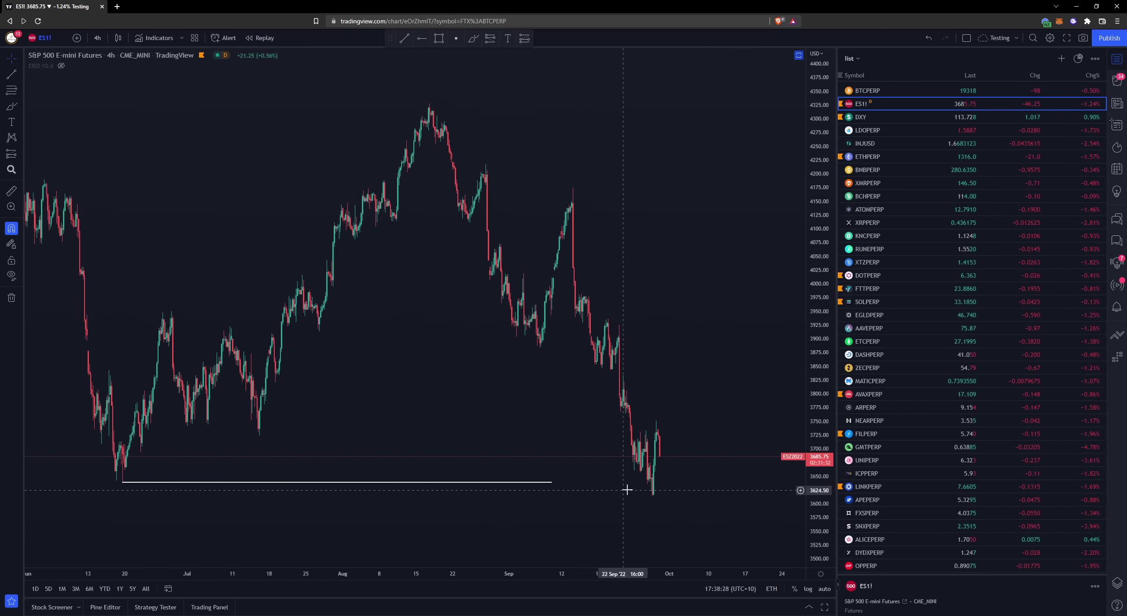
Step: Switch the ES1! chart to the 15-minute timeframe and extend the June-low line to about 27 September
left_click(97, 38)
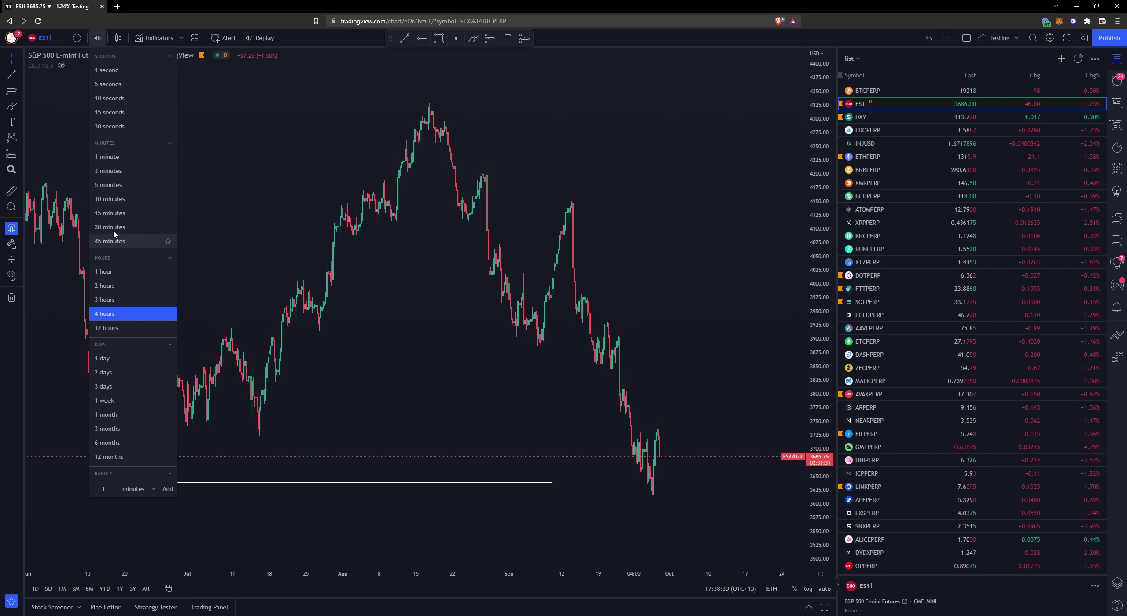
left_click(110, 213)
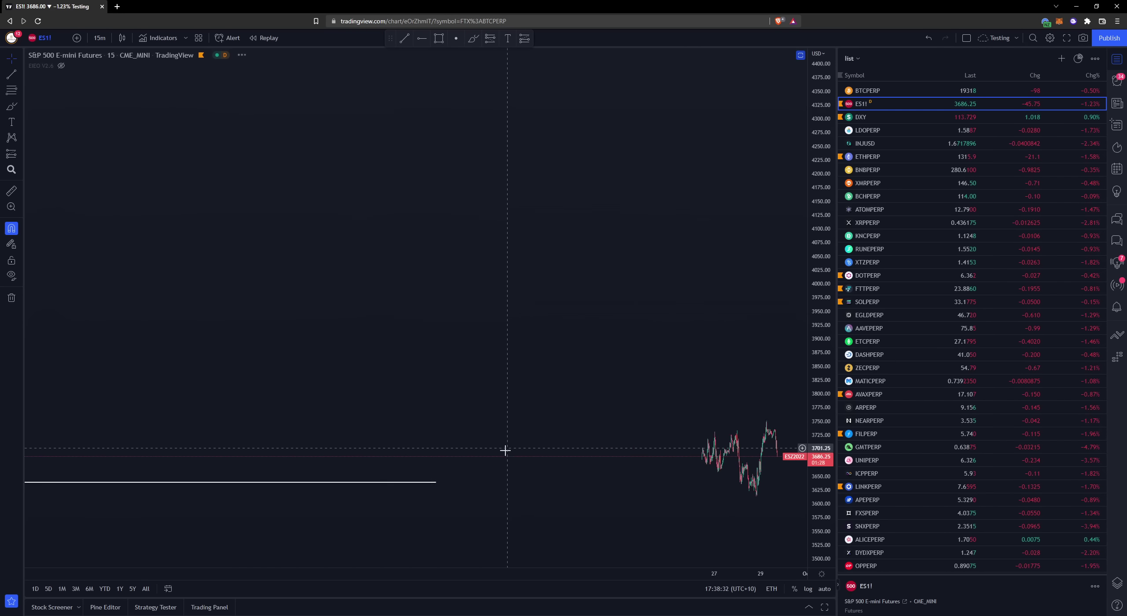
left_click_drag(472, 482, 732, 494)
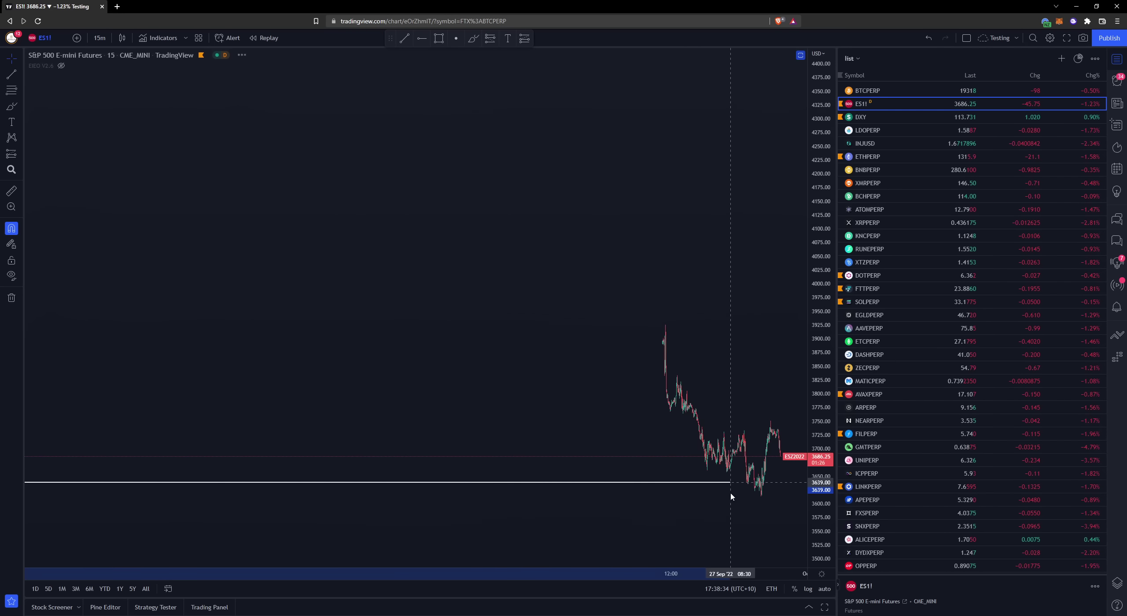
scroll(731, 495, "up", 5)
left_click(716, 428)
scroll(716, 427, "up", 5)
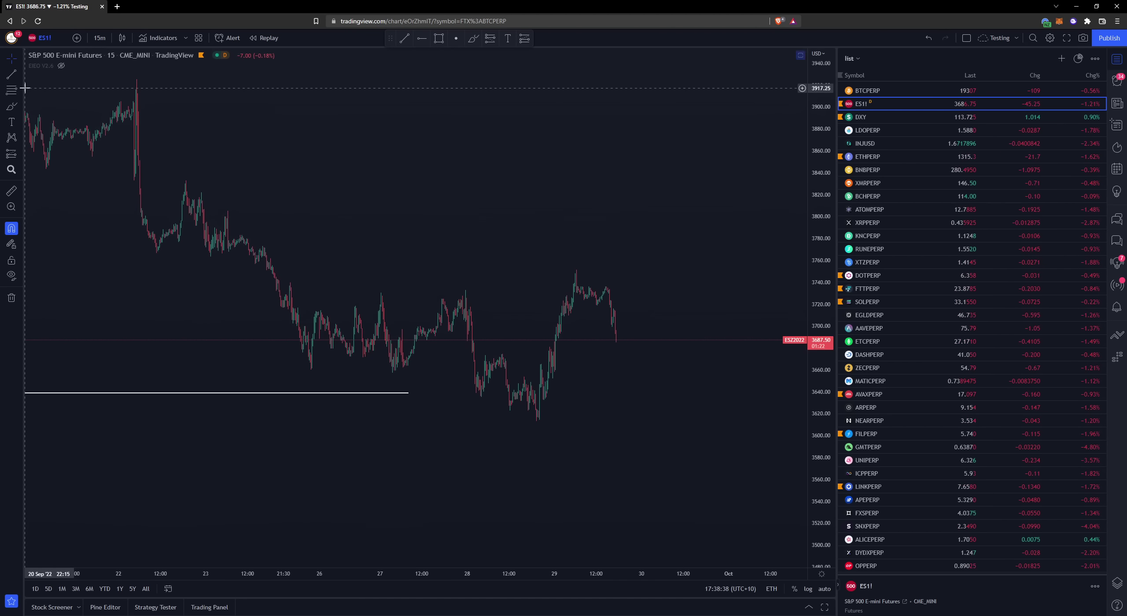
Step: Draw horizontal trend lines at about 3,623 beneath the 28 September lows and about 3,654 from the minor high between them
key("alt+t")
left_click_drag(509, 414, 554, 413)
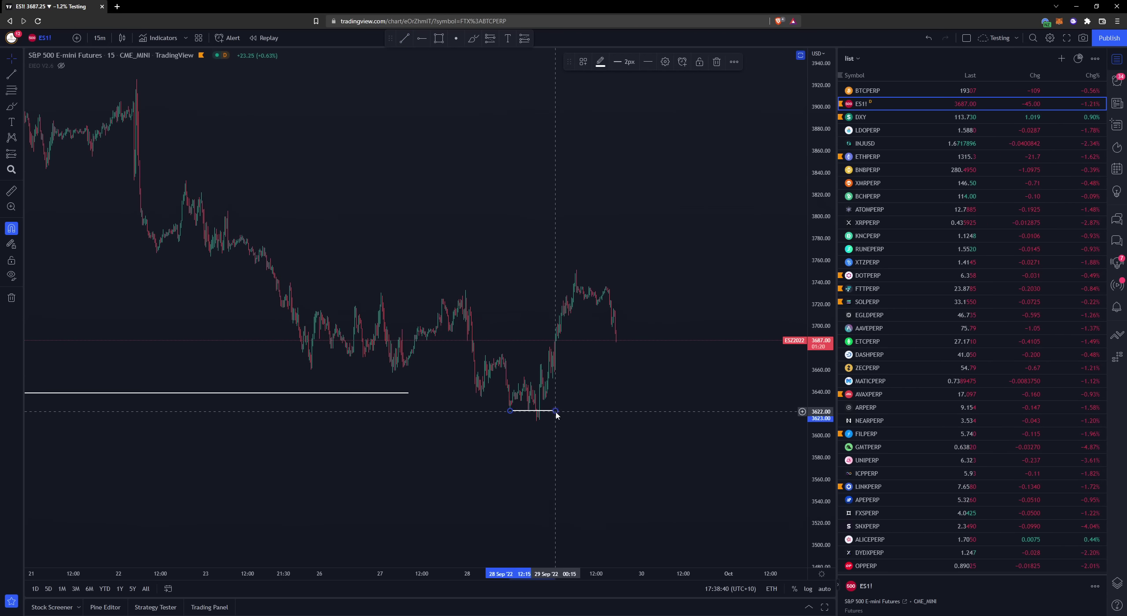
left_click(9, 74)
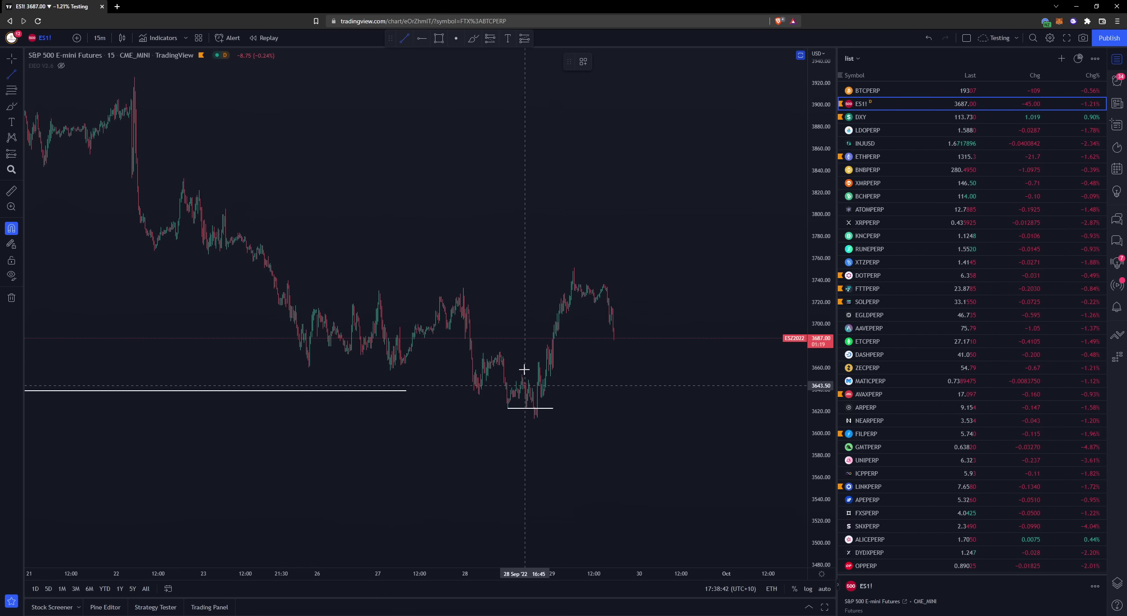
left_click_drag(522, 369, 626, 375)
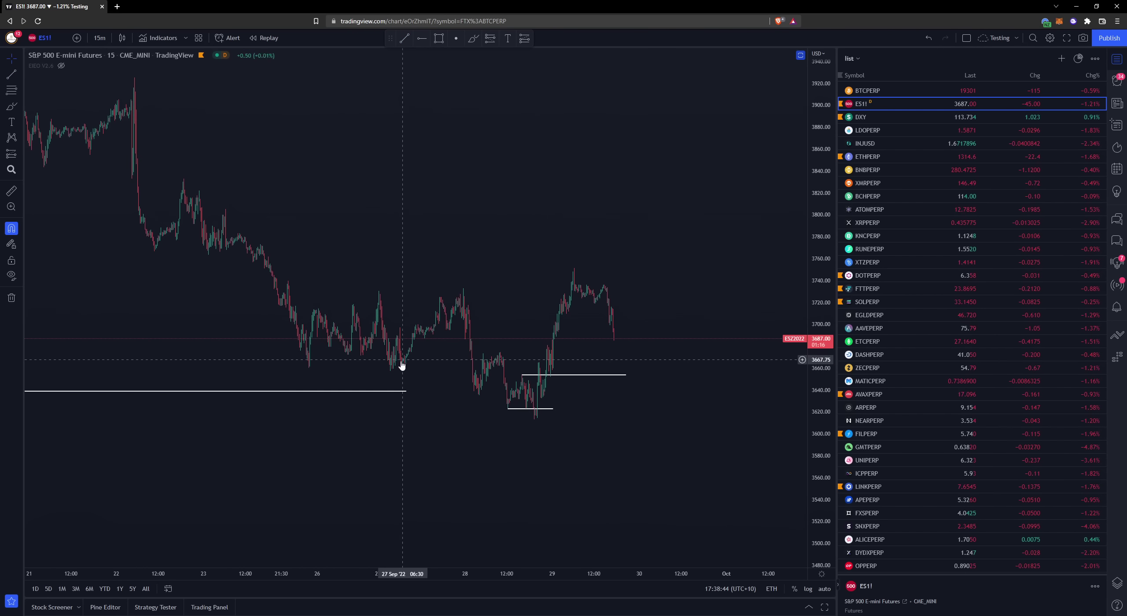
scroll(515, 391, "down", 1)
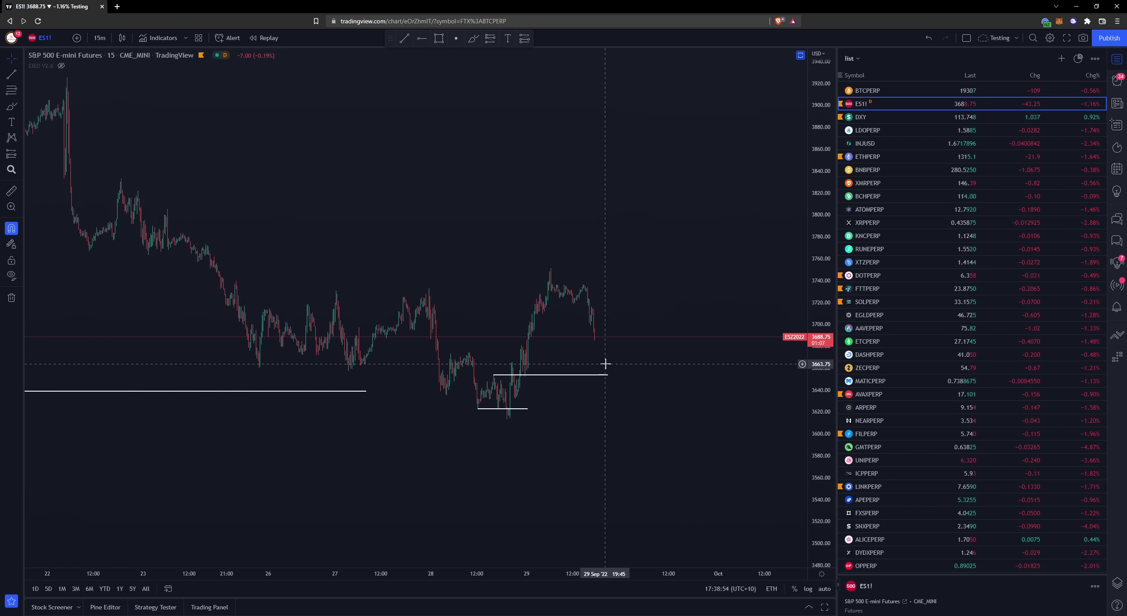
Step: Brush a projected W-shaped pullback and rebound from the latest ES1! price, and circle the 28 September minor high and final low
left_click(11, 106)
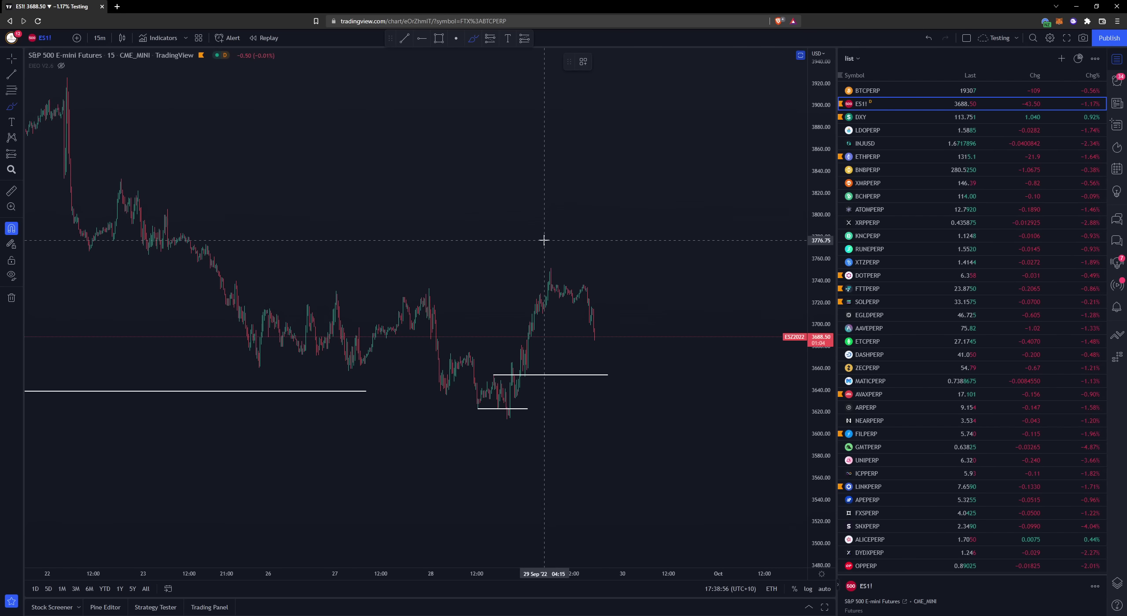
mouse_move(596, 335)
left_mouse_down()
mouse_move(629, 382)
mouse_move(634, 346)
mouse_move(654, 337)
mouse_move(645, 356)
left_mouse_up()
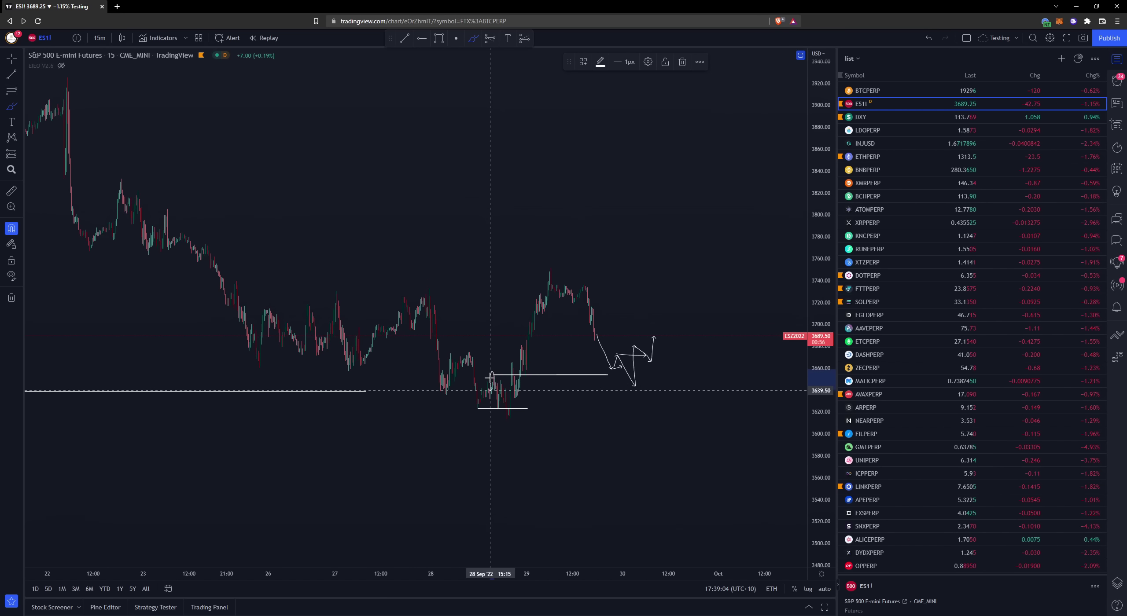
left_click_drag(510, 411, 507, 419)
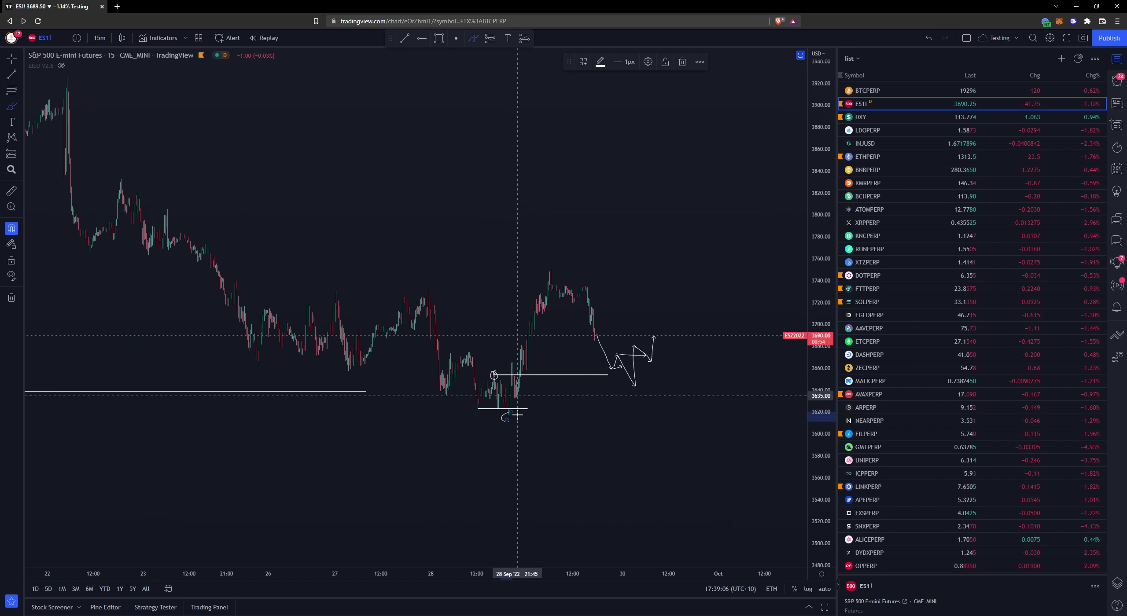